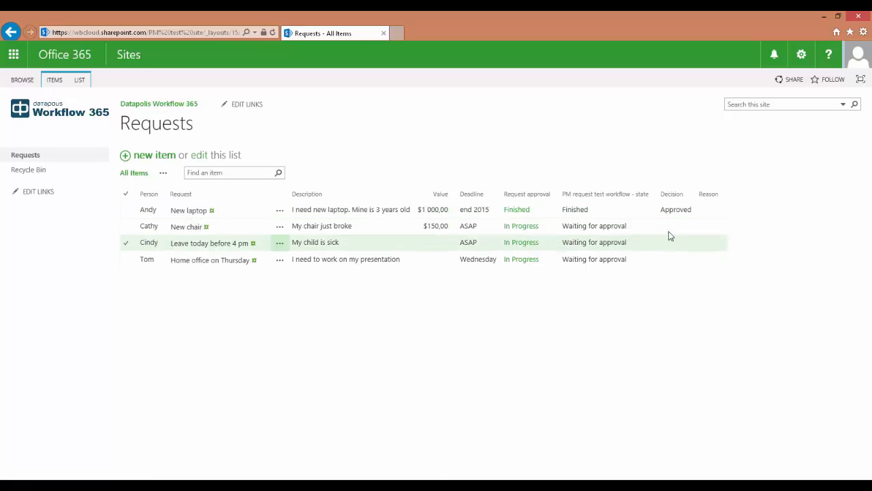
Step: Review the four entries in the Requests list, including their descriptions, deadlines and approval states
click(156, 209)
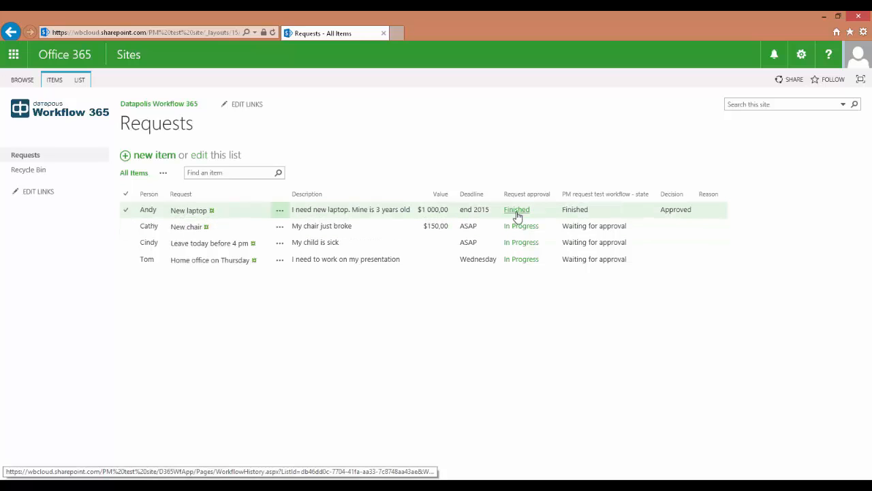
click(232, 226)
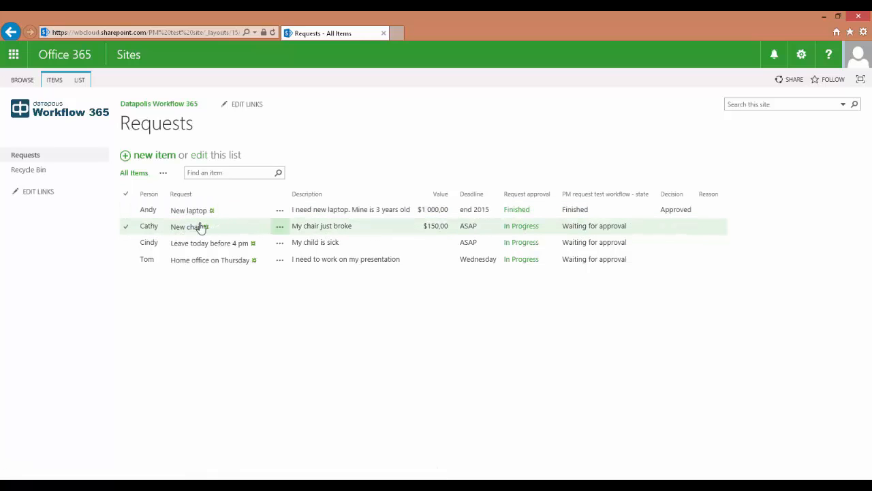
click(156, 242)
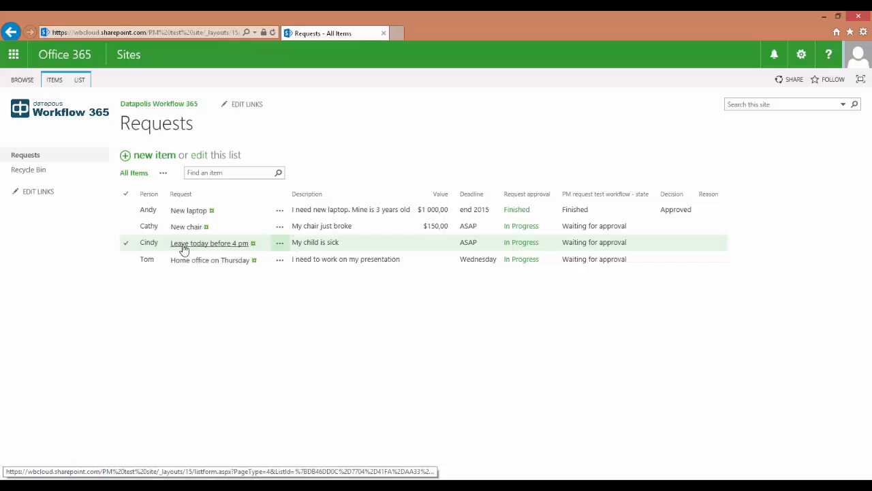
click(151, 259)
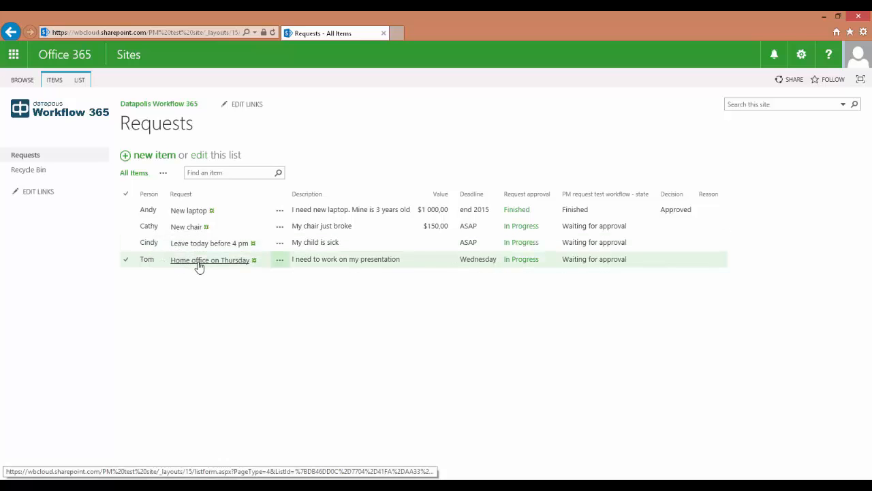
click(165, 243)
click(152, 228)
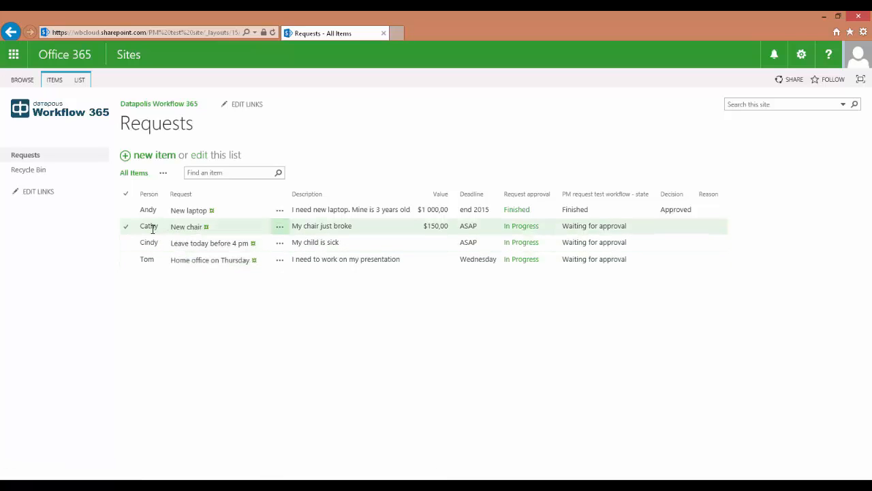
click(151, 244)
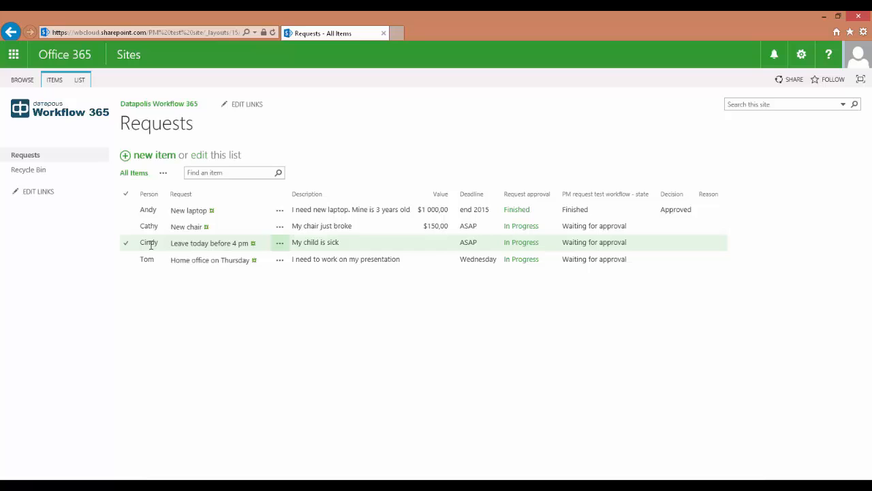
click(149, 261)
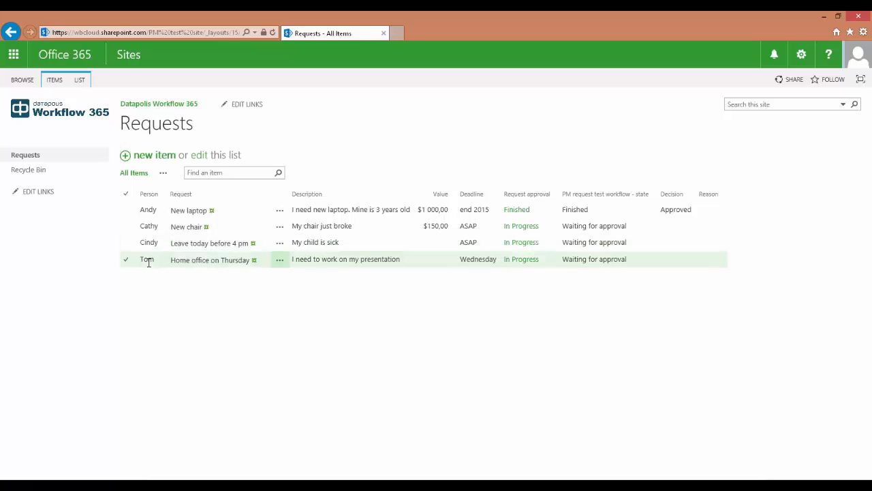
Step: Accept the "Leave today before 4 pm" request through its Request approval workflow and confirm the action
click(161, 248)
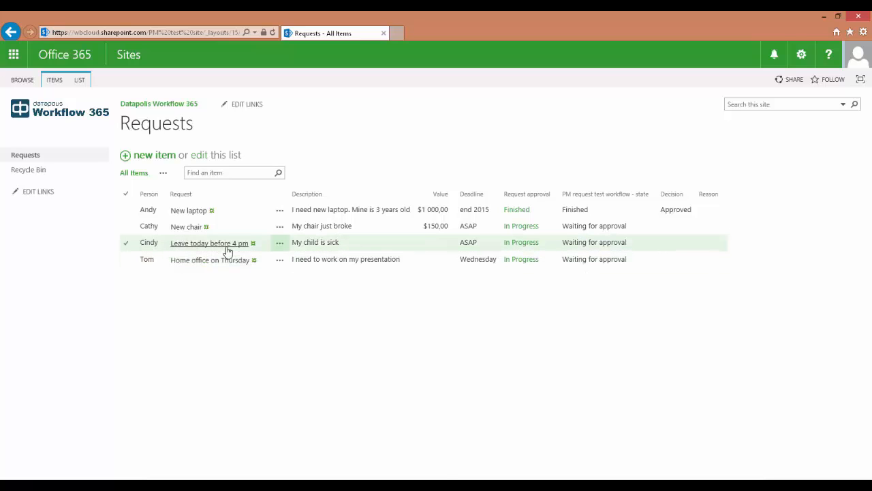
click(280, 246)
click(280, 246)
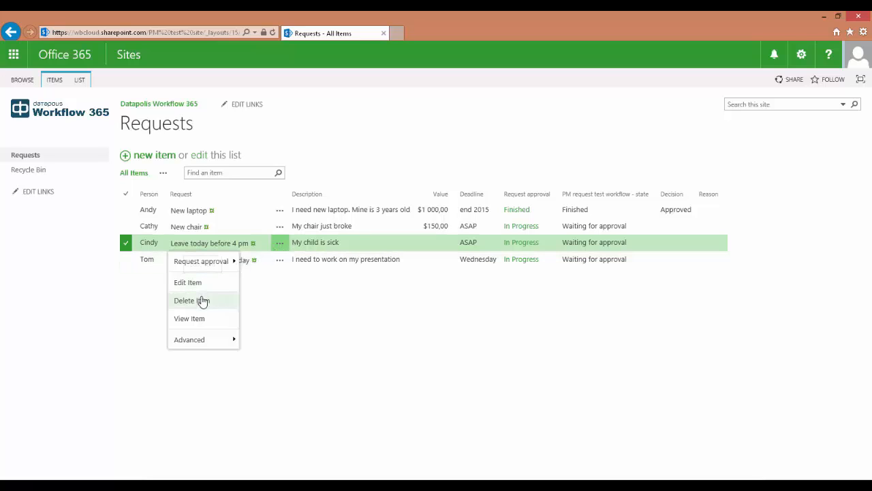
mouse_move(201, 347)
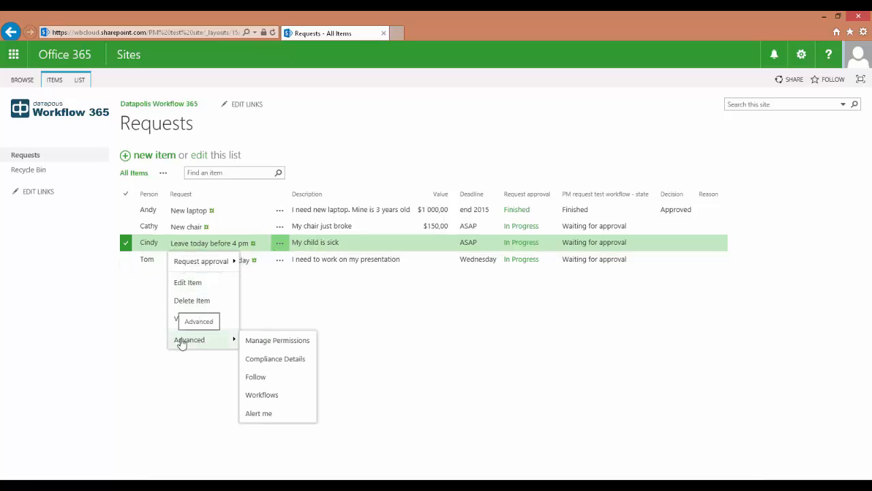
mouse_move(194, 265)
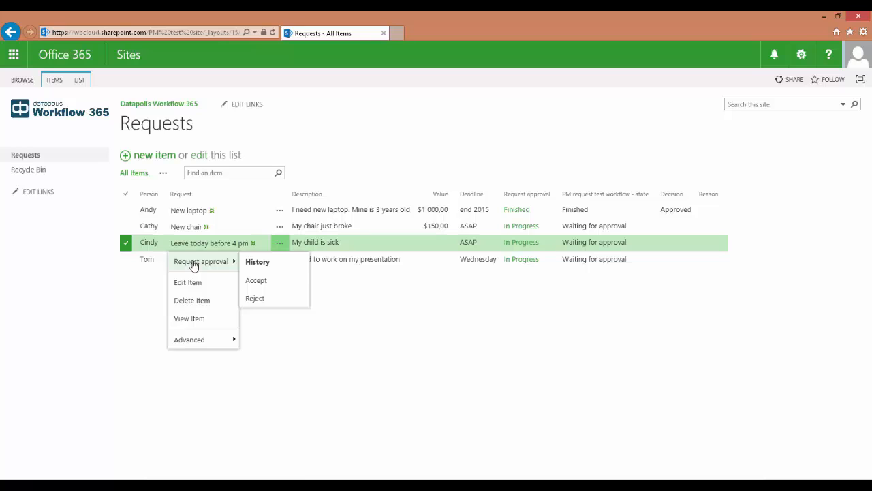
click(256, 281)
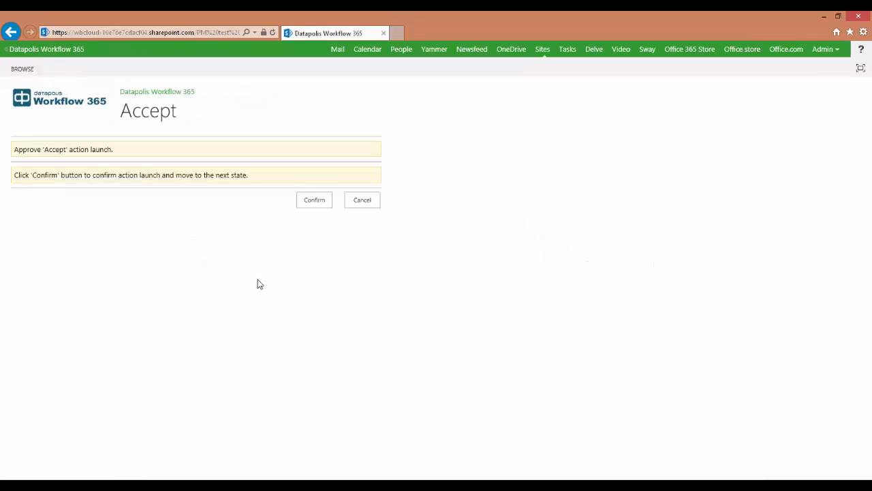
click(315, 200)
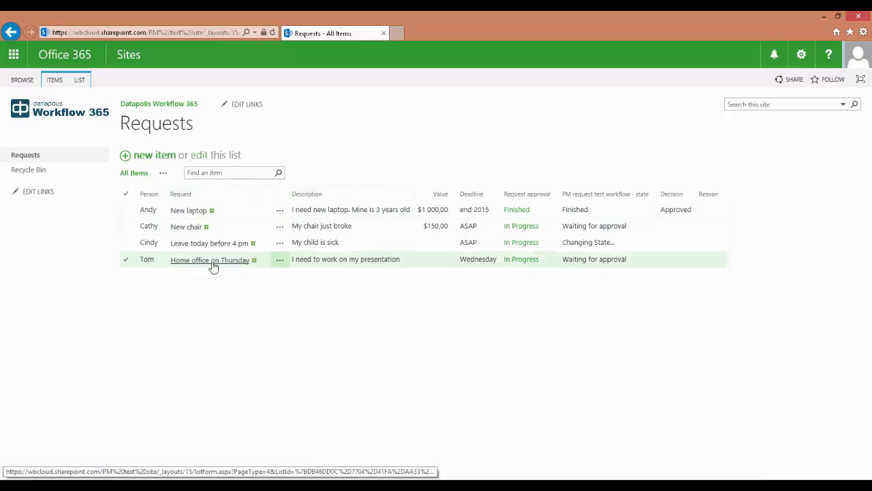
Step: Reject the "Home office on Thursday" request with the reason "On Thursday we have customers coming to the office" and confirm
click(281, 262)
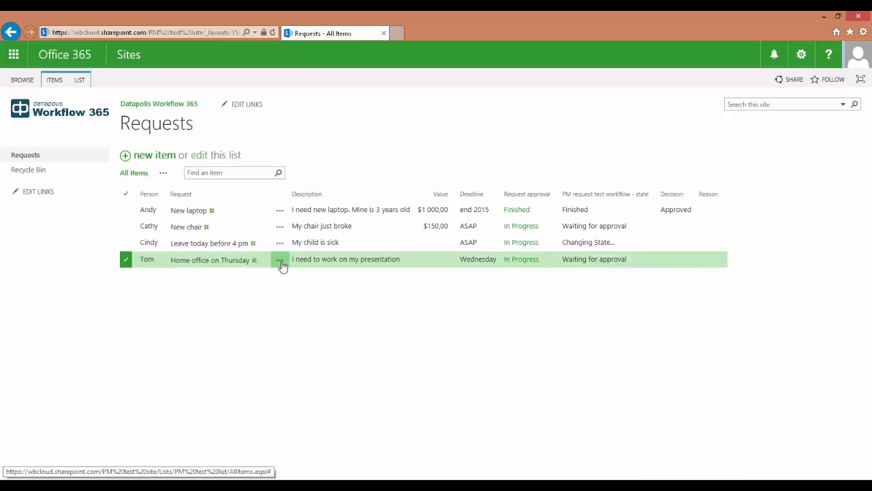
click(282, 264)
mouse_move(209, 279)
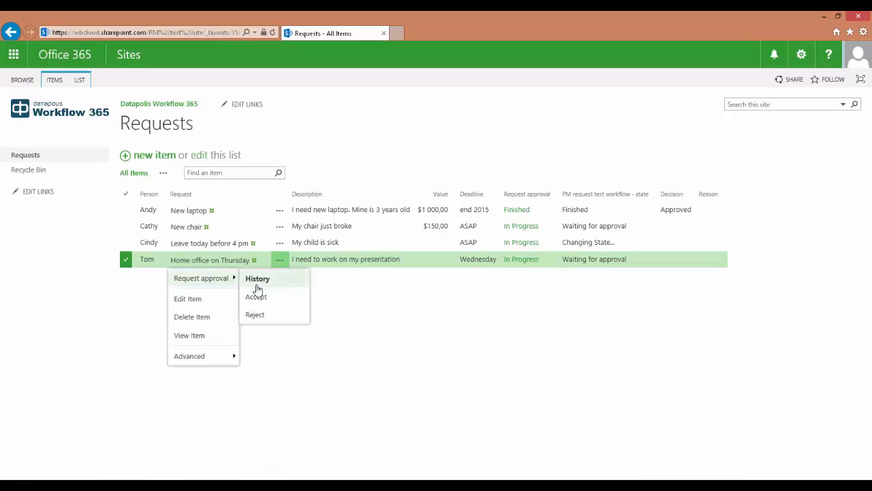
click(253, 322)
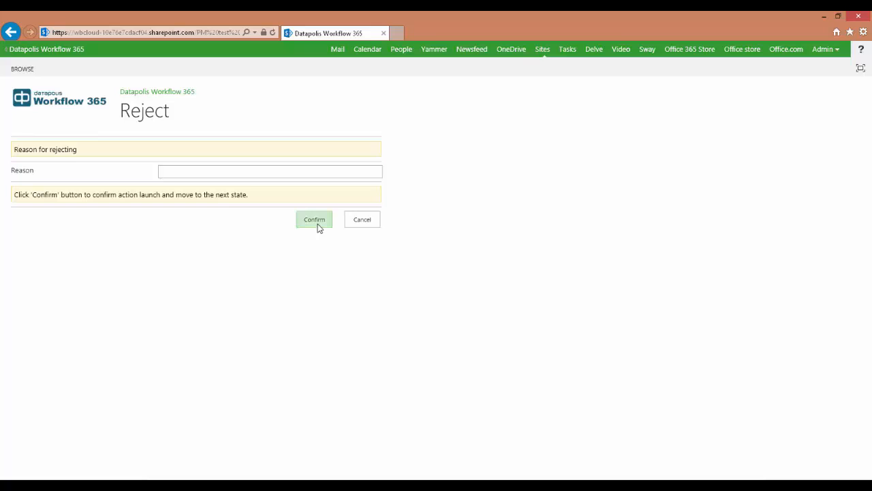
click(175, 171)
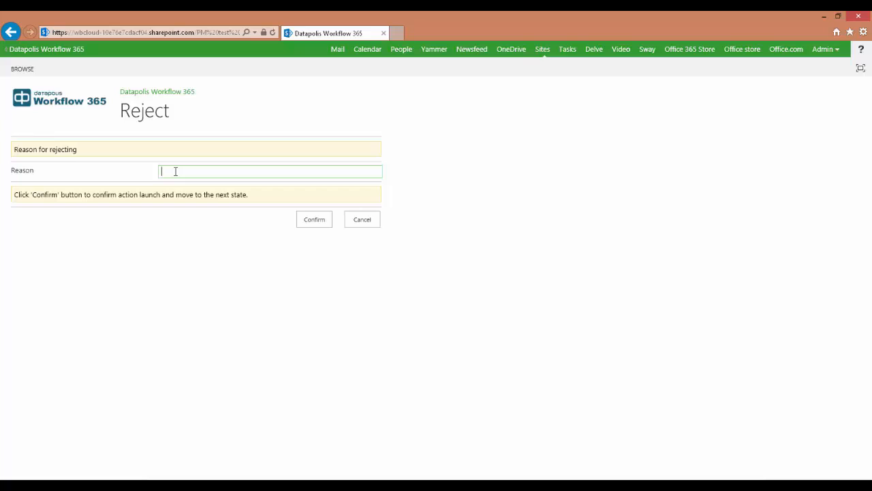
text(On Thursday we have customers coming to the office)
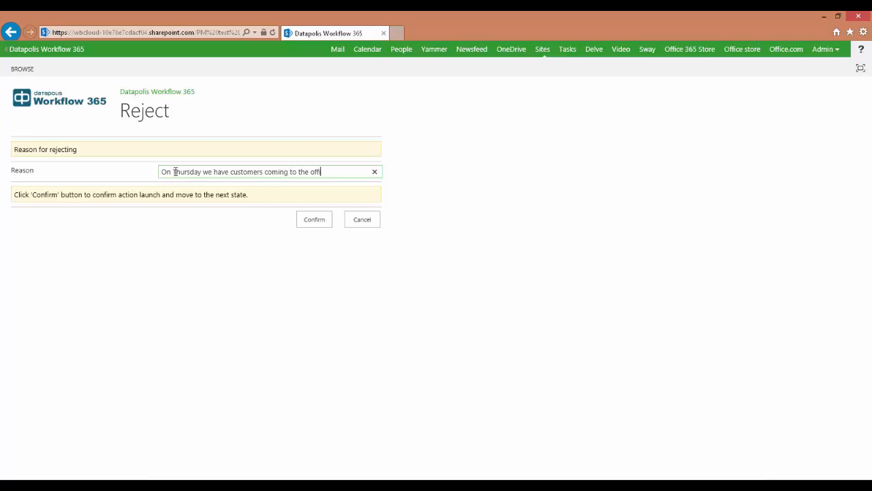
click(313, 220)
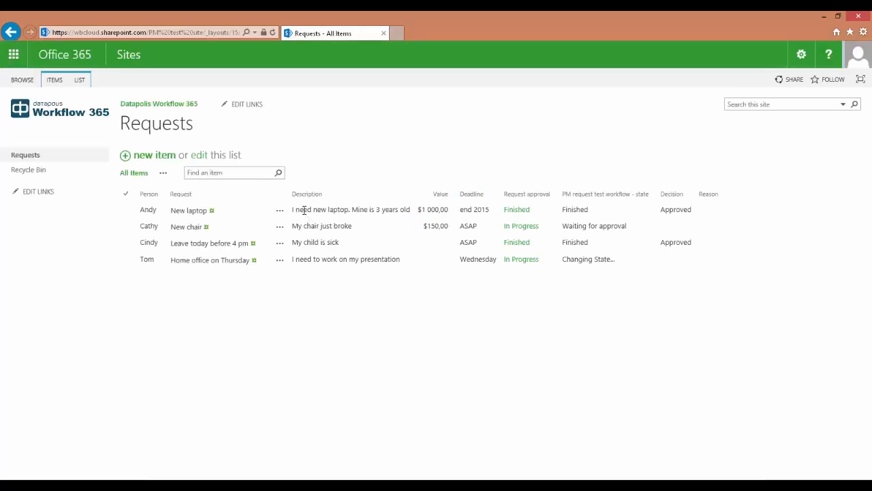
Step: Reload the Requests list to check the updated workflow states, decisions and rejection reason
click(262, 229)
click(205, 243)
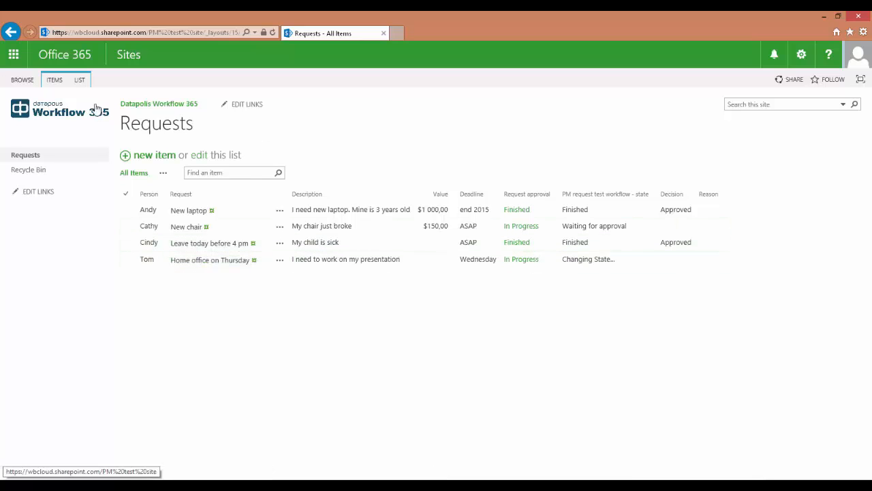
click(272, 32)
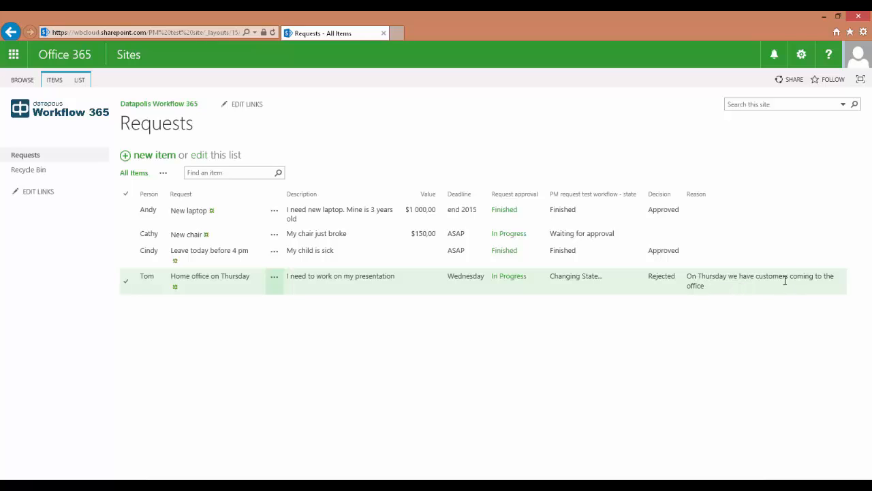
click(272, 33)
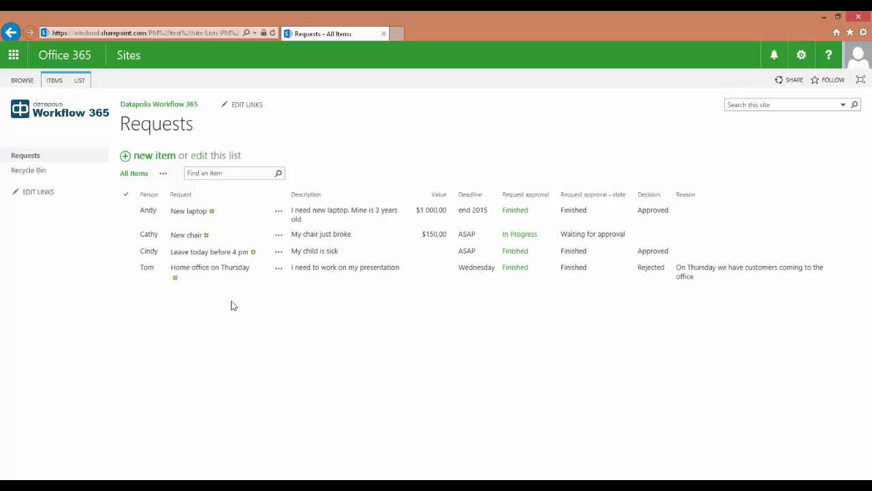
Step: Open the Requests list's Datapolis Workflow 365 settings and load the Request approval workflow in the designer
click(80, 80)
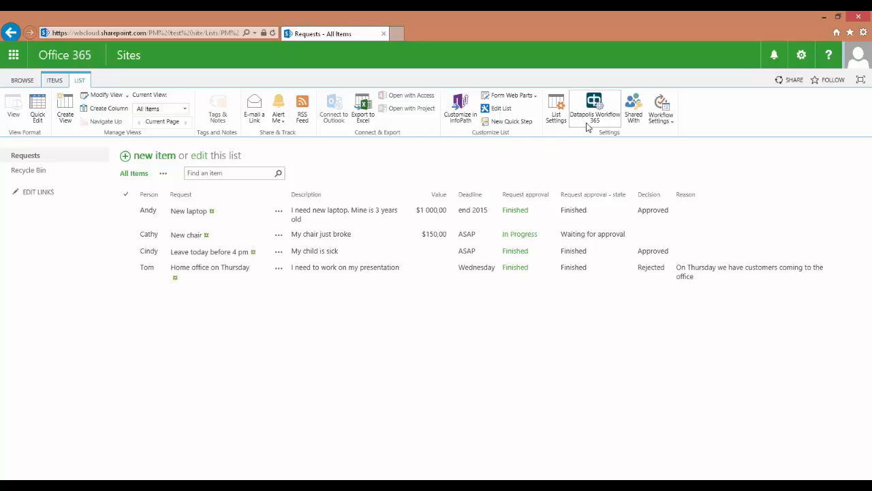
click(597, 111)
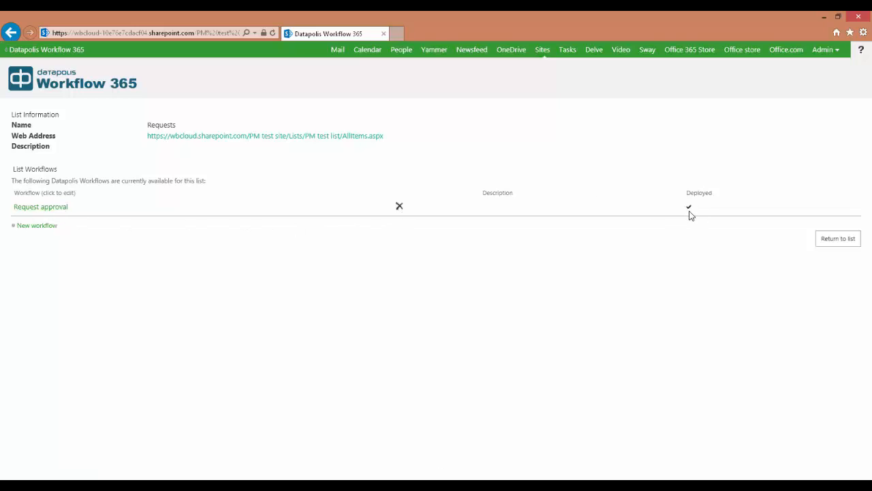
click(37, 209)
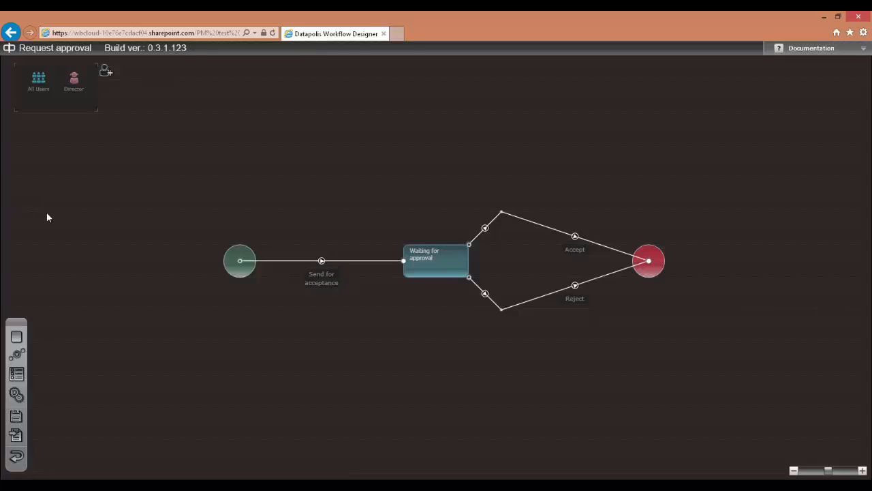
Step: Examine the enlarged Request approval diagram and the elements linked to the Director and All Users roles
click(863, 471)
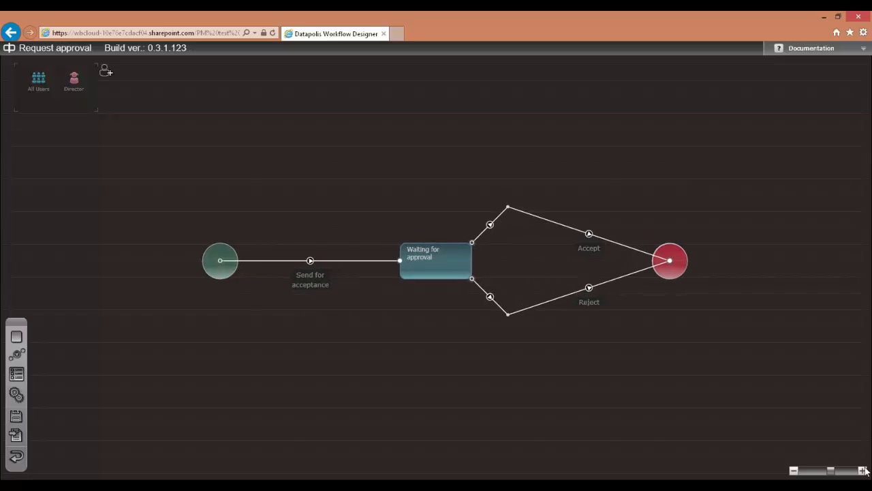
click(863, 471)
drag(16, 321, 18, 324)
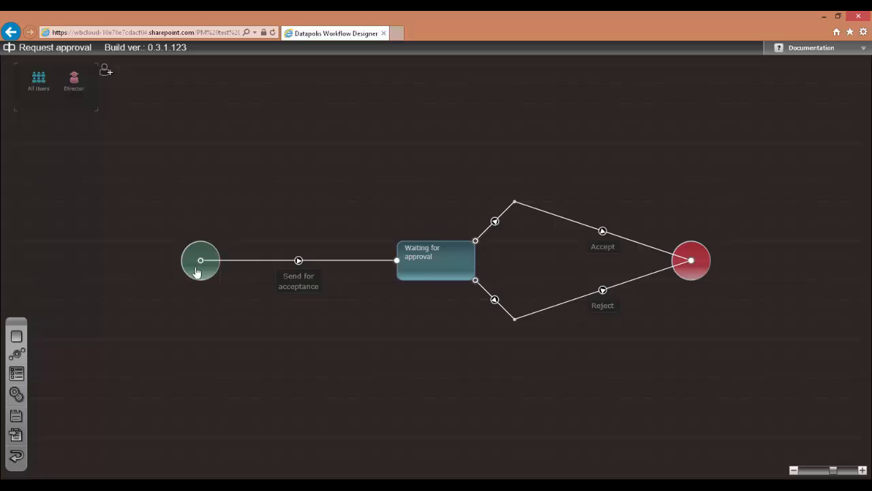
mouse_move(197, 273)
mouse_move(74, 89)
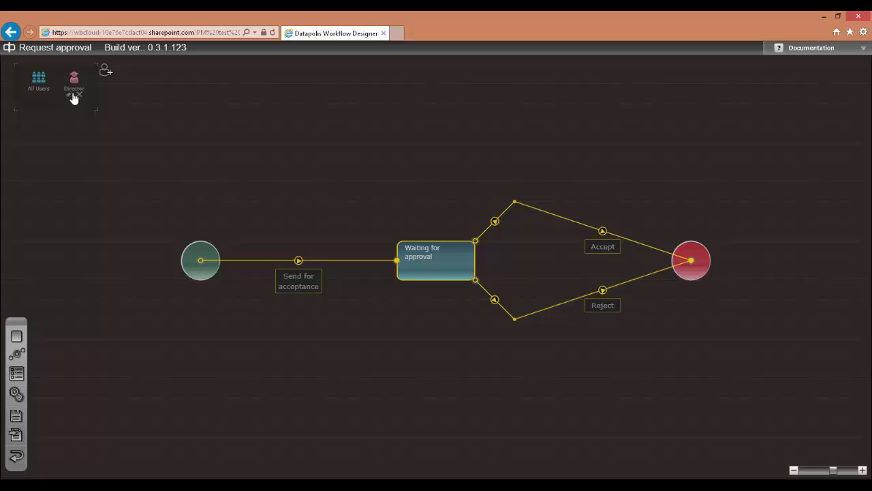
mouse_move(43, 87)
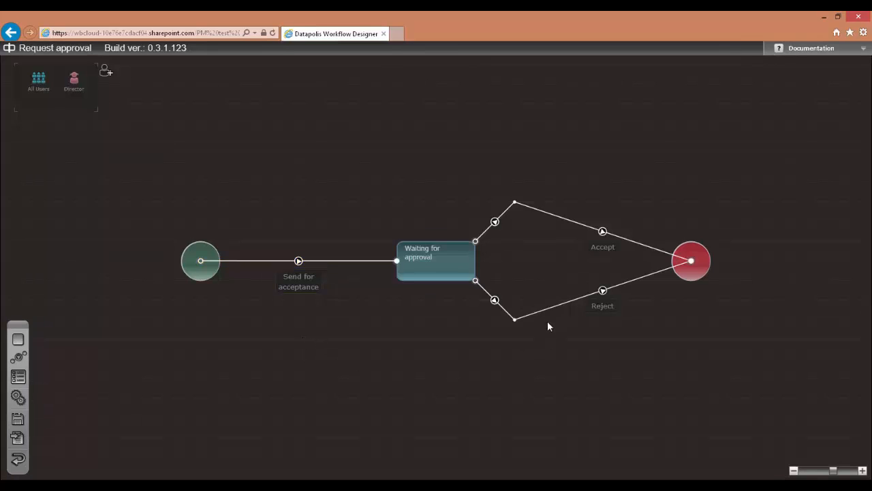
Step: Open the Reject action's properties and check which roles are permitted to run it, leaving the permissions without changes
mouse_move(552, 312)
double_click(552, 312)
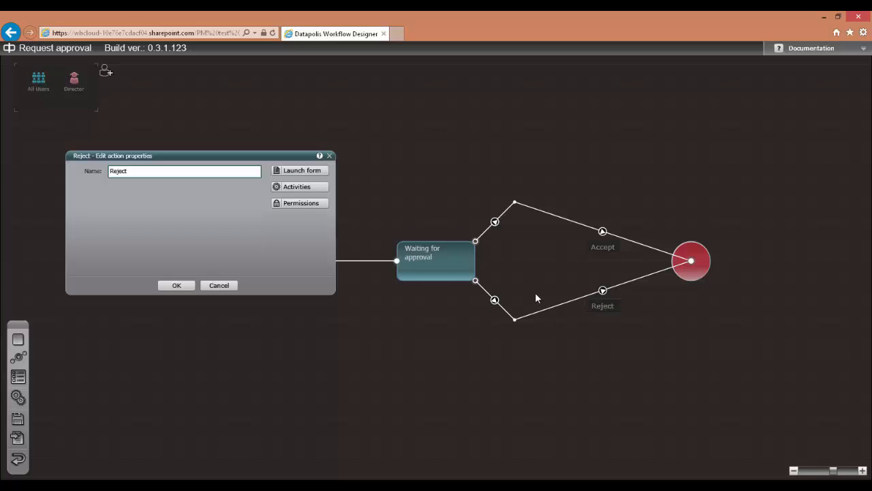
click(297, 203)
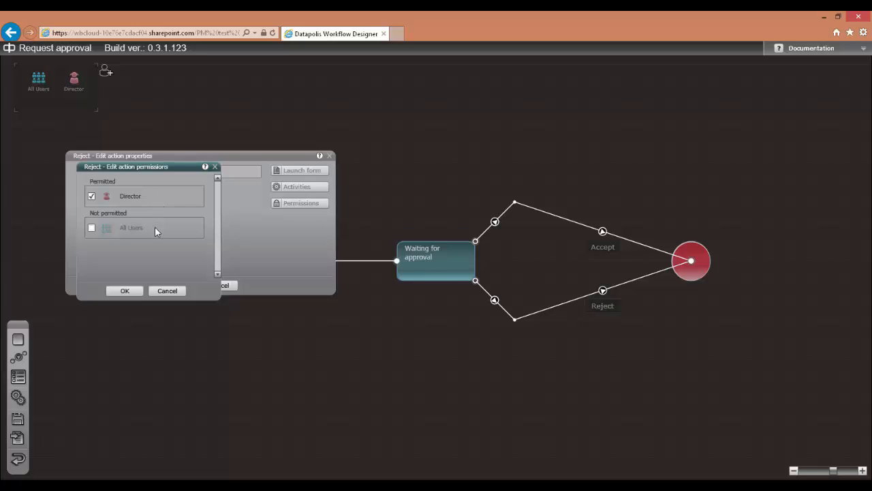
click(167, 290)
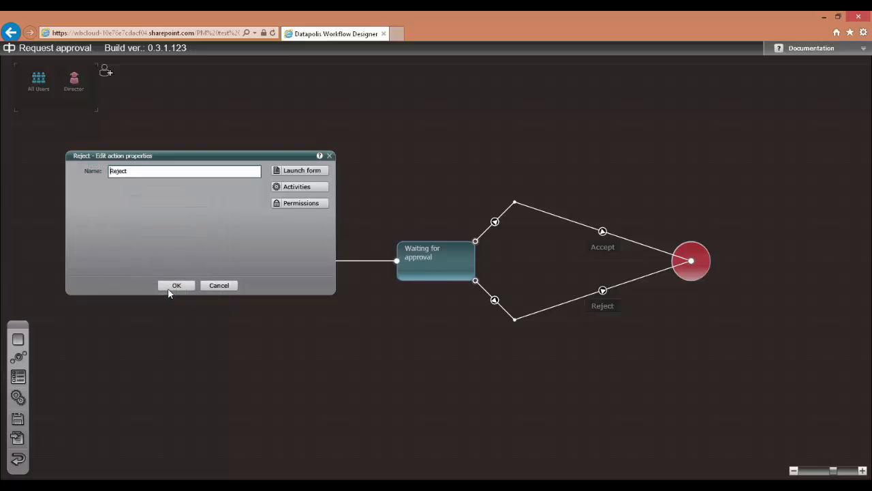
Step: Inspect the Reject action's launch form with its header, variables and footer, and open the action's activity diagram
click(297, 175)
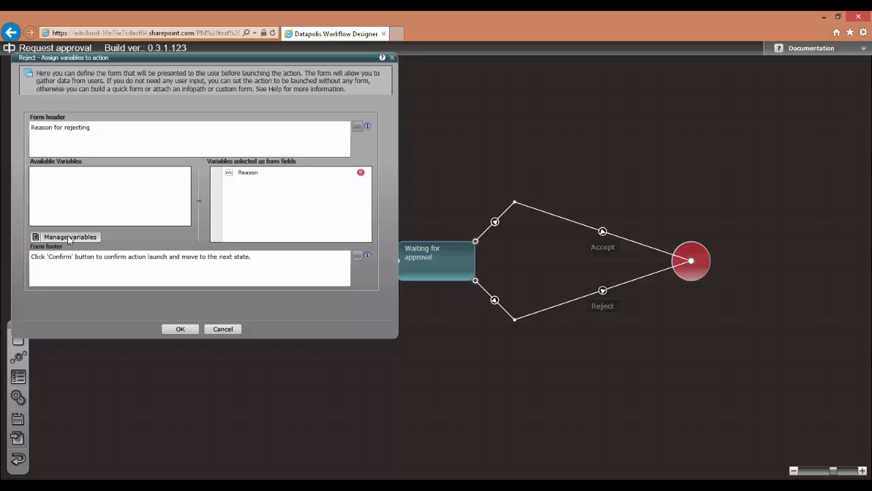
click(171, 330)
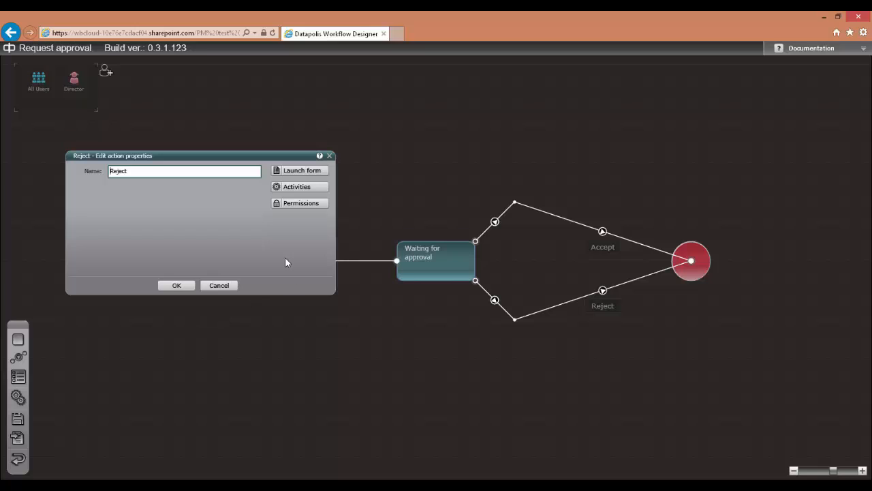
click(297, 186)
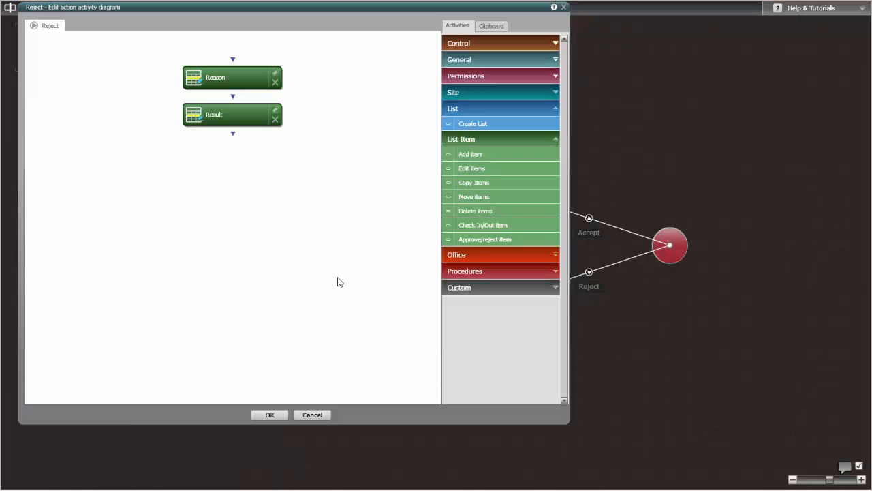
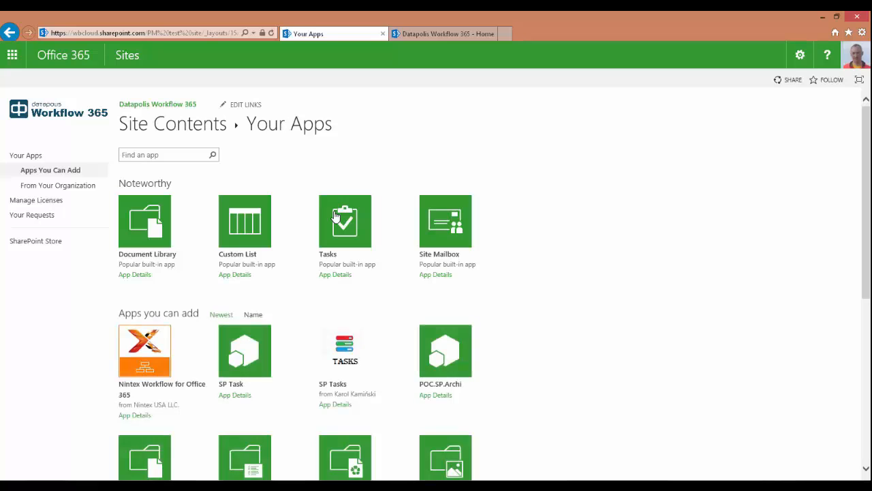
Step: Create a custom list named "Expenses approval" on the site and open it
click(249, 232)
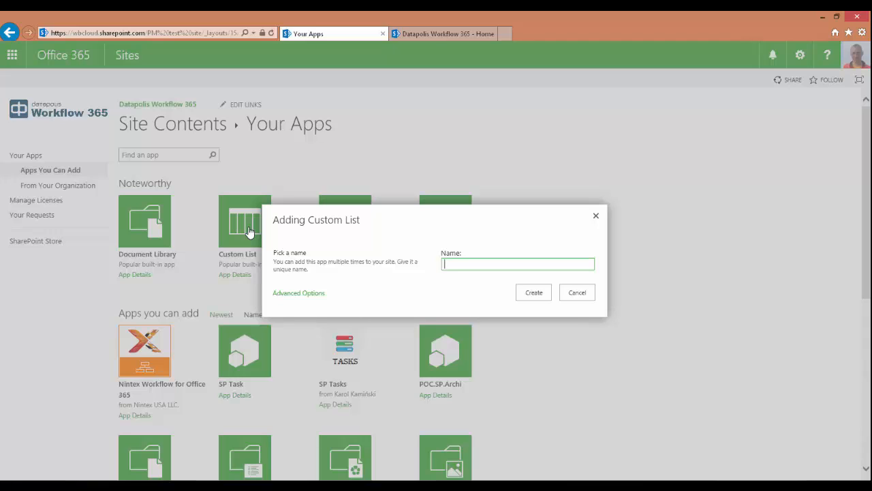
text(Expenses approval)
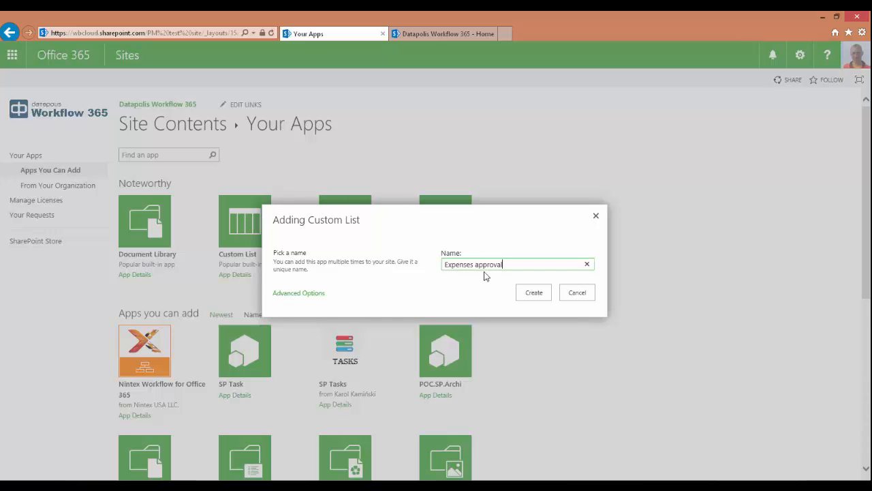
click(534, 294)
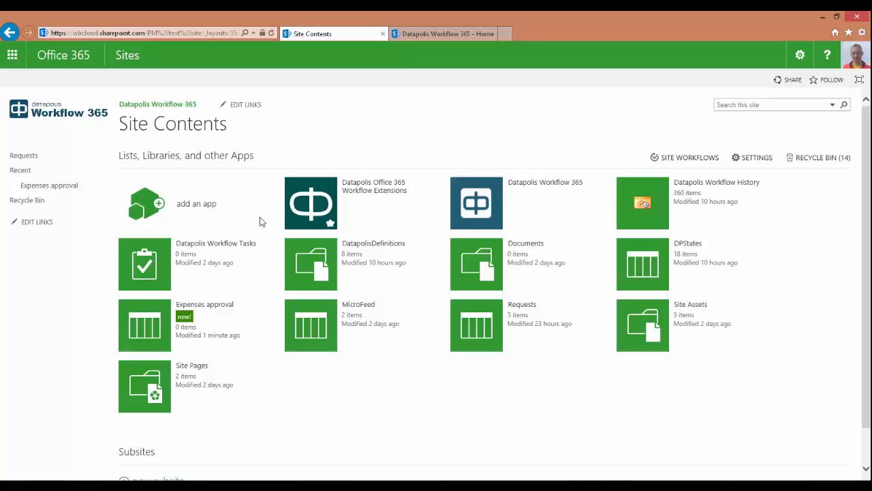
click(51, 189)
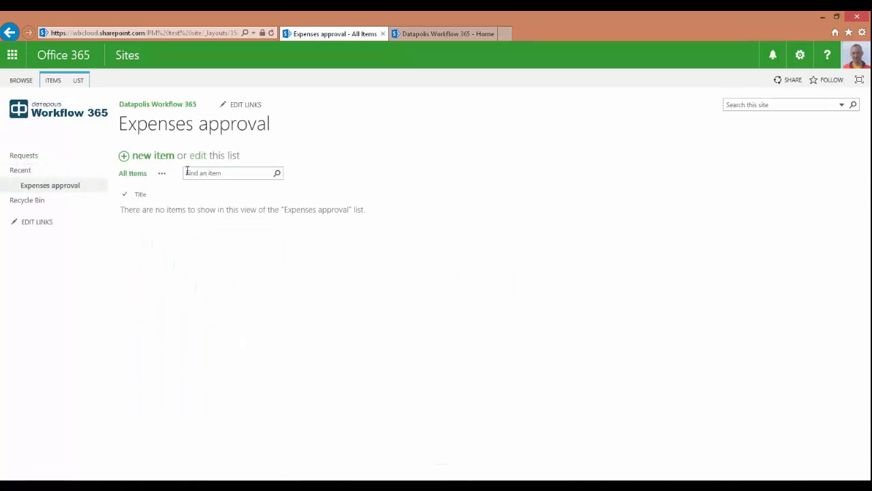
Step: Start editing the Expenses approval list and add a text column named "Description"
click(201, 158)
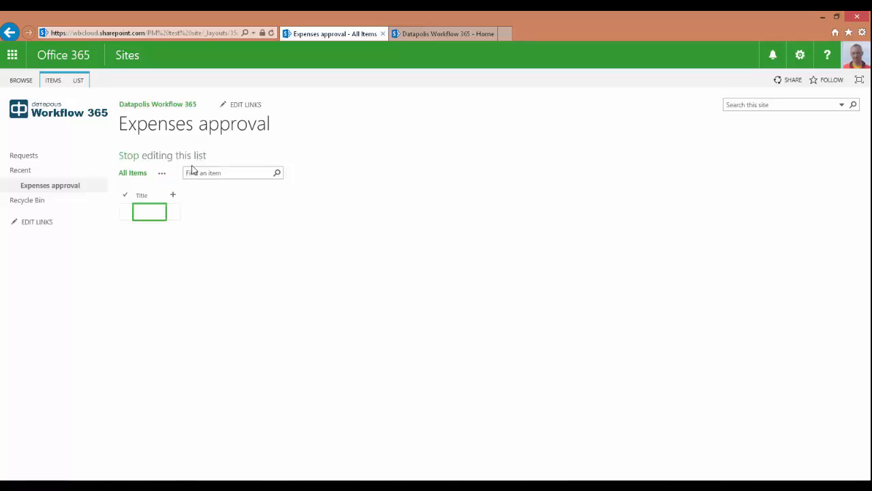
click(173, 196)
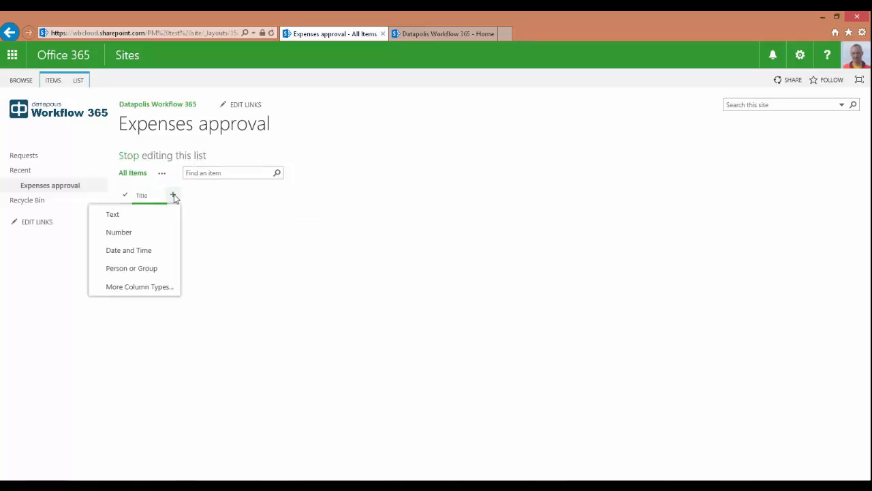
click(116, 218)
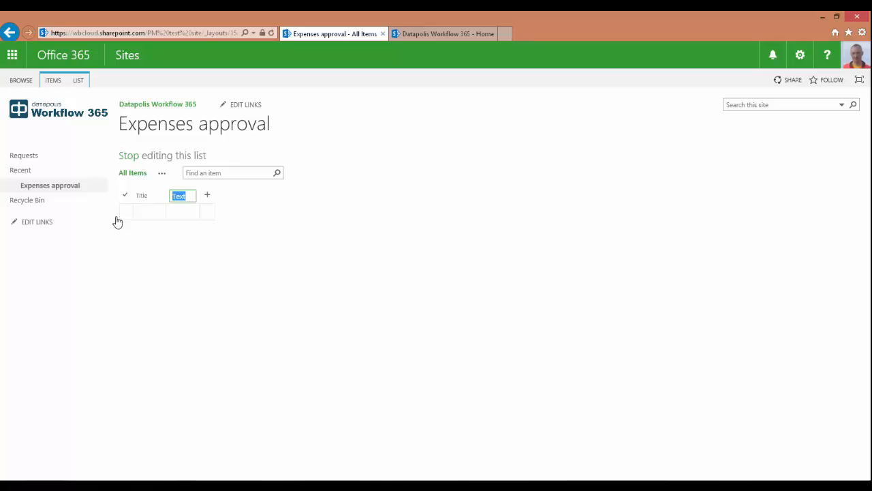
text(Descrip)
text(tion)
key(Return)
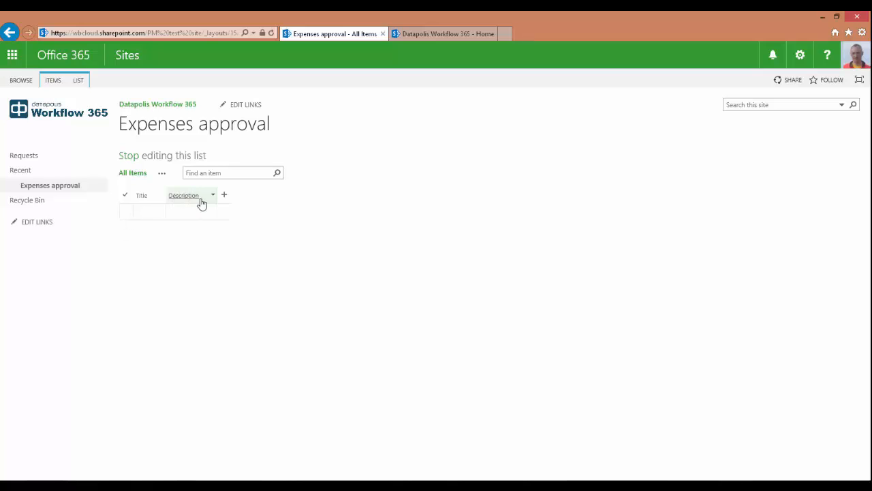
Step: Add a Currency column named "Amount" to the Expenses approval list and stop editing the list
click(225, 196)
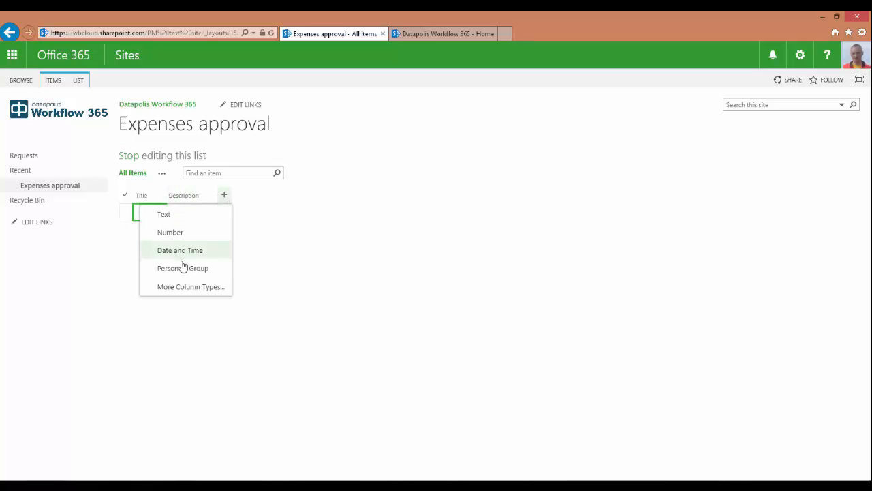
click(194, 289)
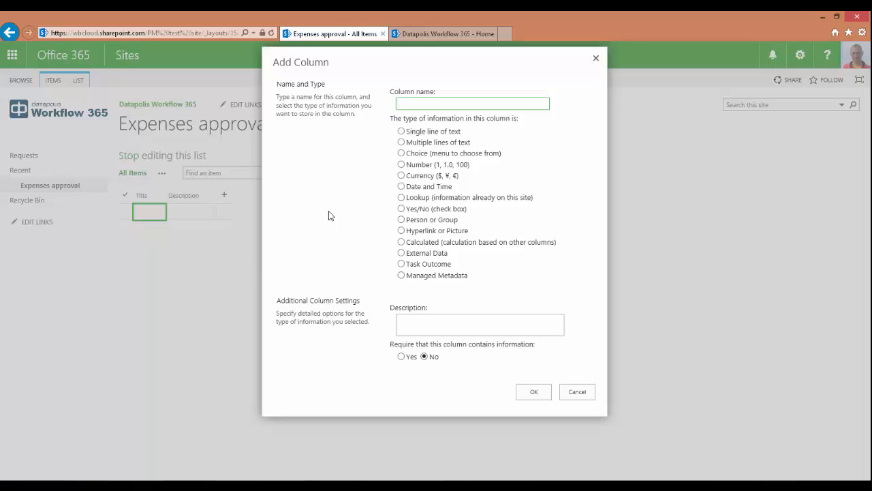
click(402, 176)
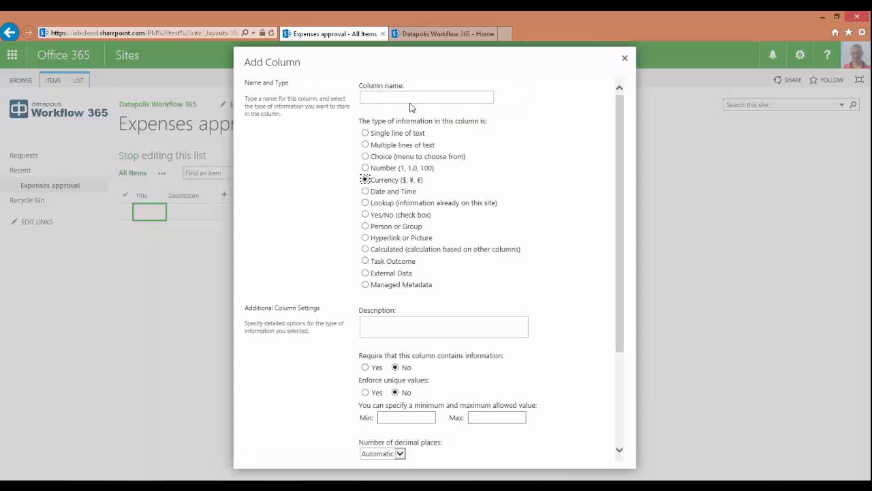
click(405, 96)
text(Amount)
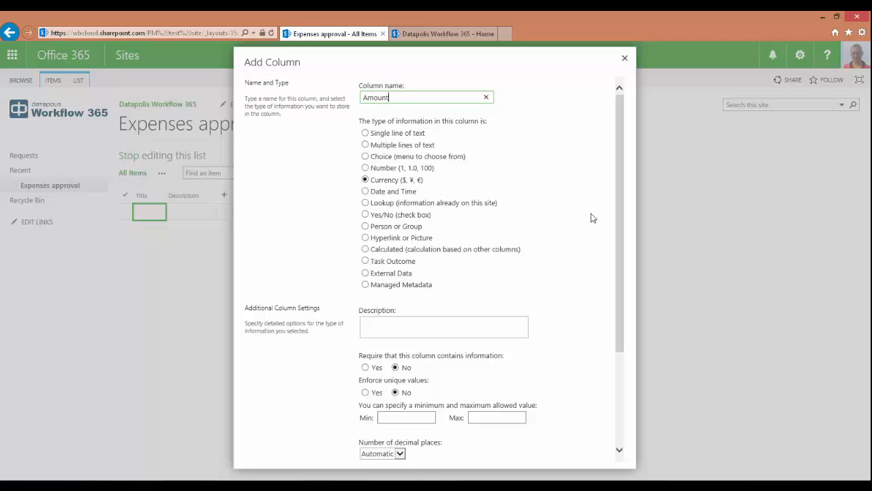
scroll(621, 283, down, 1)
drag(622, 283, 627, 384)
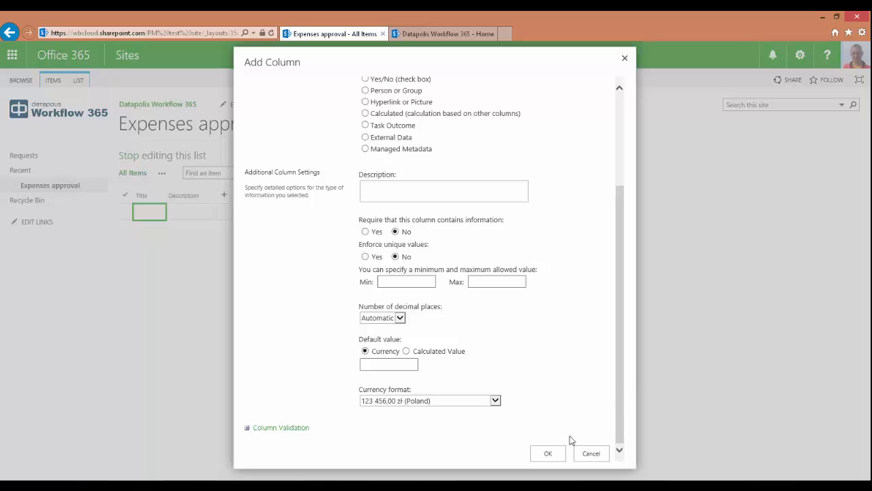
click(549, 452)
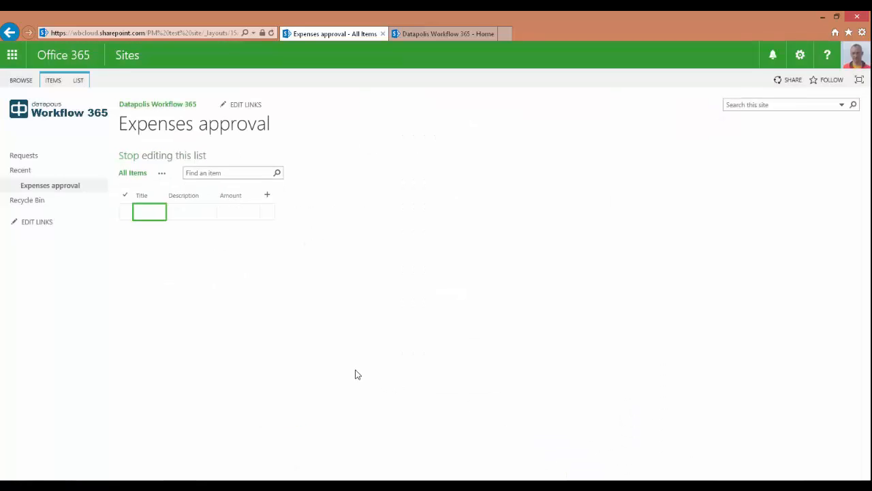
click(126, 156)
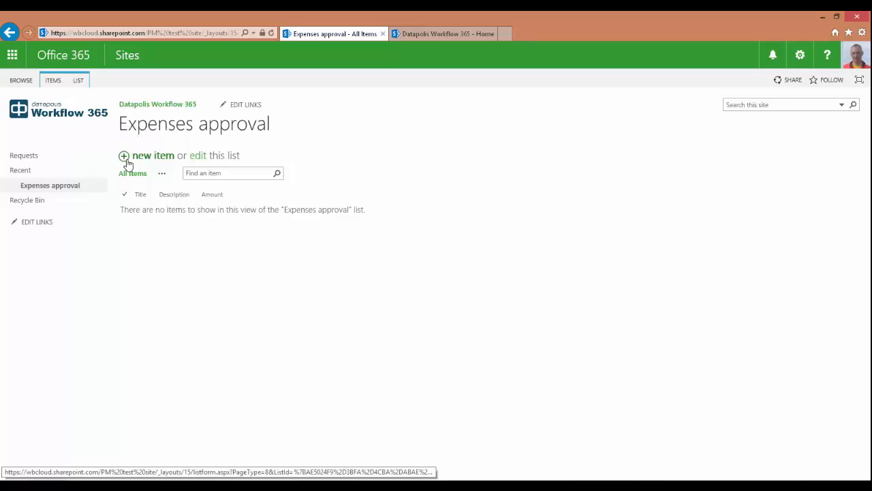
Step: Create a new Datapolis workflow named "Expense approval" for the Expenses approval list
click(79, 82)
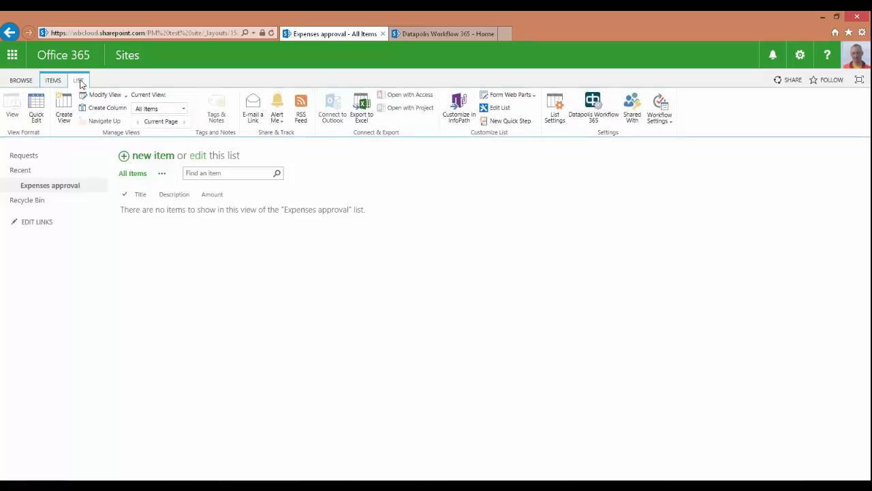
click(594, 105)
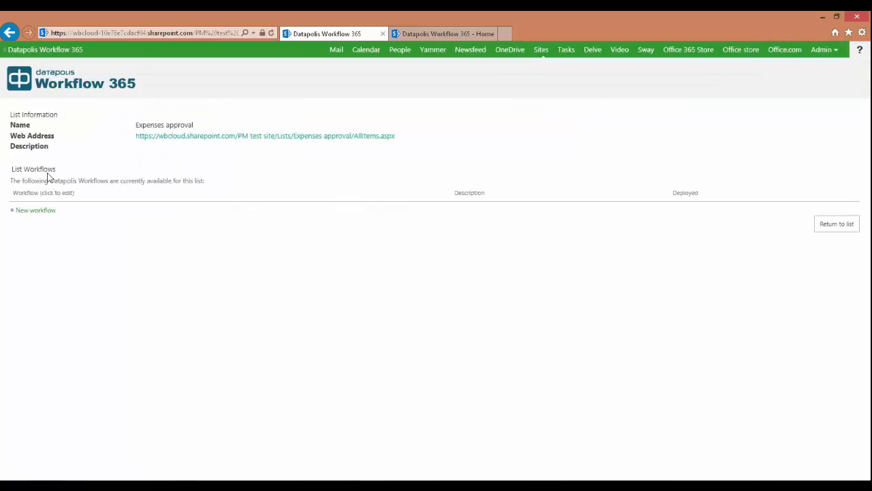
click(40, 211)
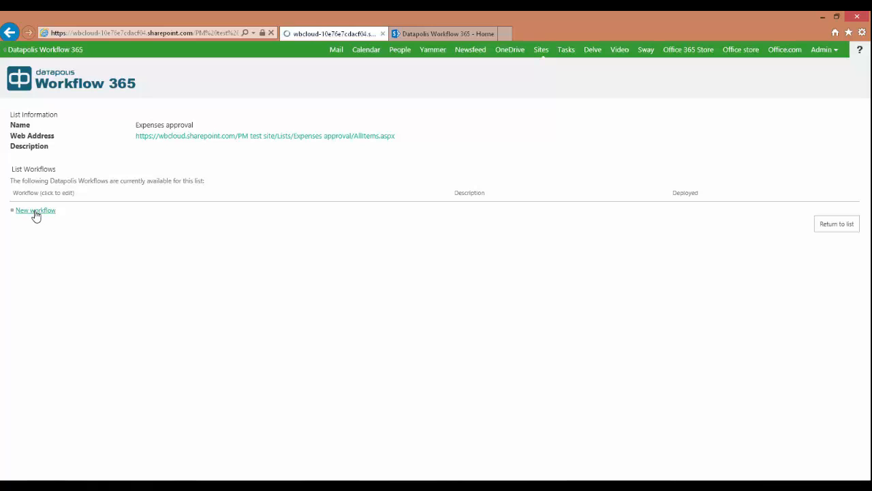
click(351, 130)
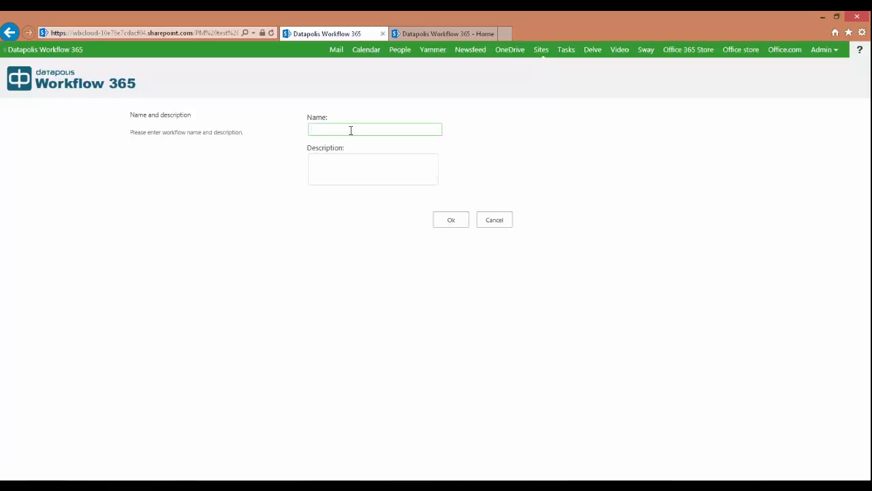
text(Expense approval)
click(448, 219)
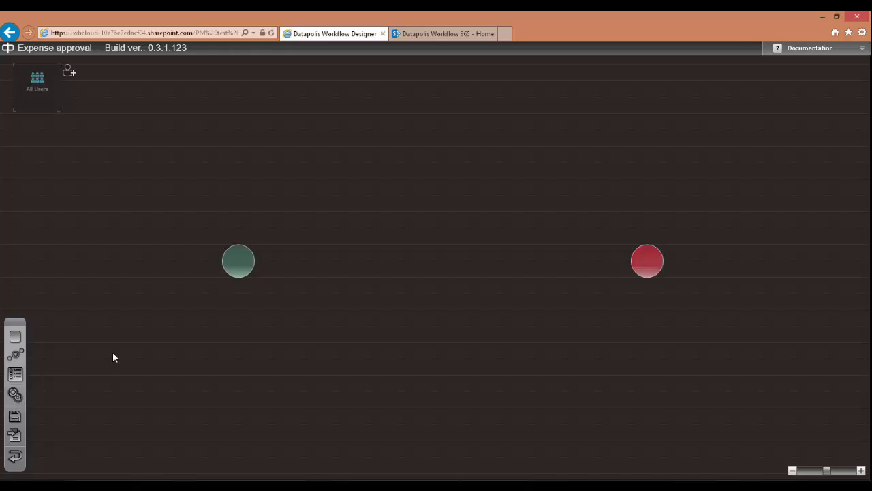
Step: Add a state midway between the start and end points and name it "Waiting for approval"
click(16, 341)
click(439, 258)
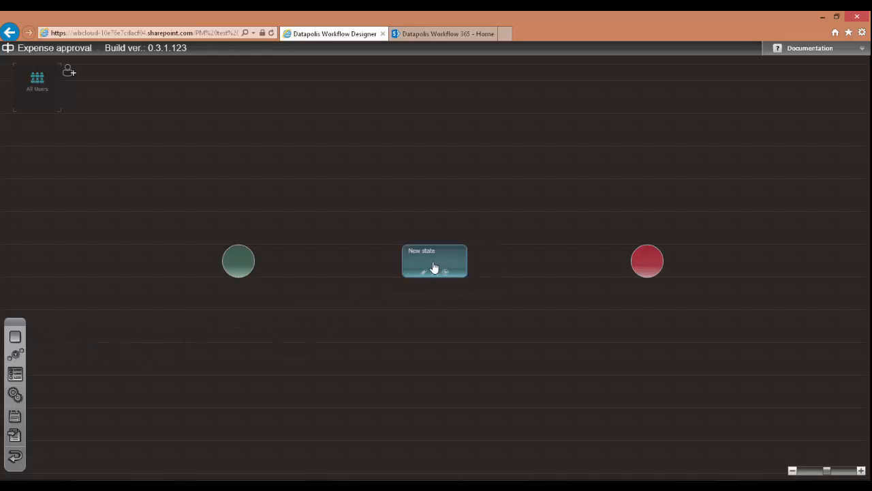
click(424, 275)
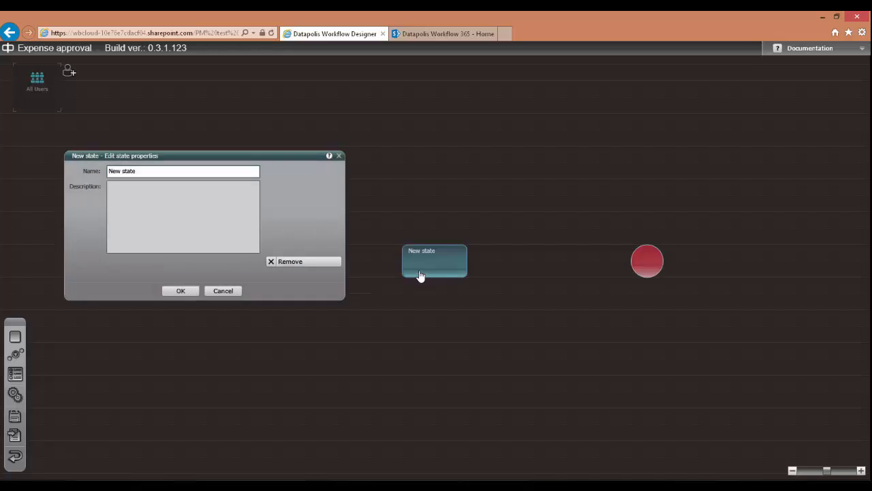
drag(148, 172, 94, 174)
text(Waiting for approval)
click(183, 291)
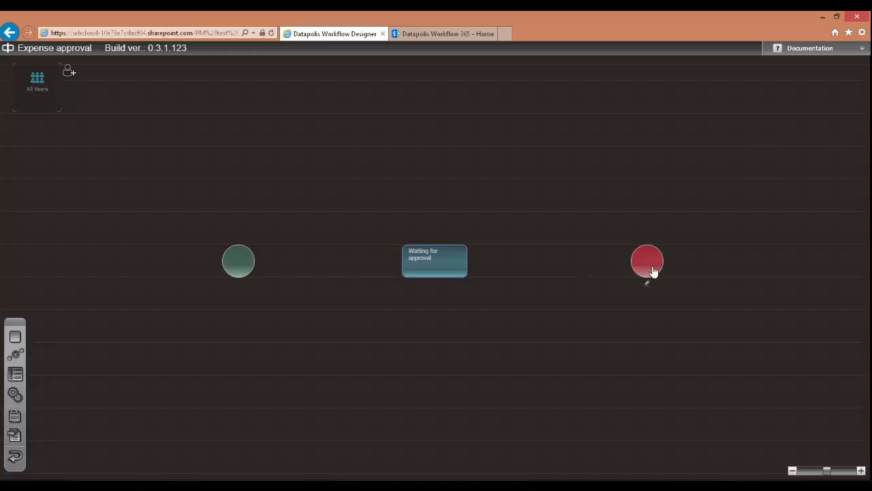
Step: Connect the green start point to the Waiting for approval state with an action
click(16, 358)
drag(238, 265, 405, 267)
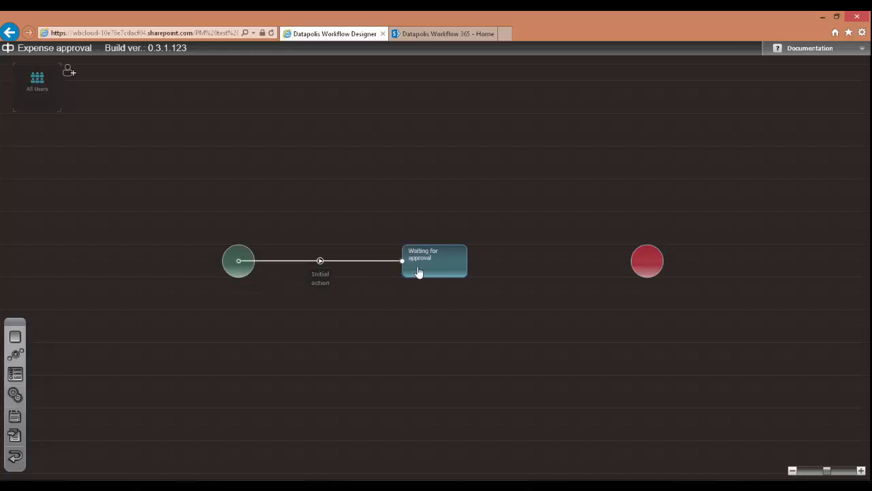
mouse_move(419, 270)
Step: Add an action from the upper corner of the Waiting for approval state to the end point and name it "Reject"
drag(19, 361, 647, 263)
click(553, 279)
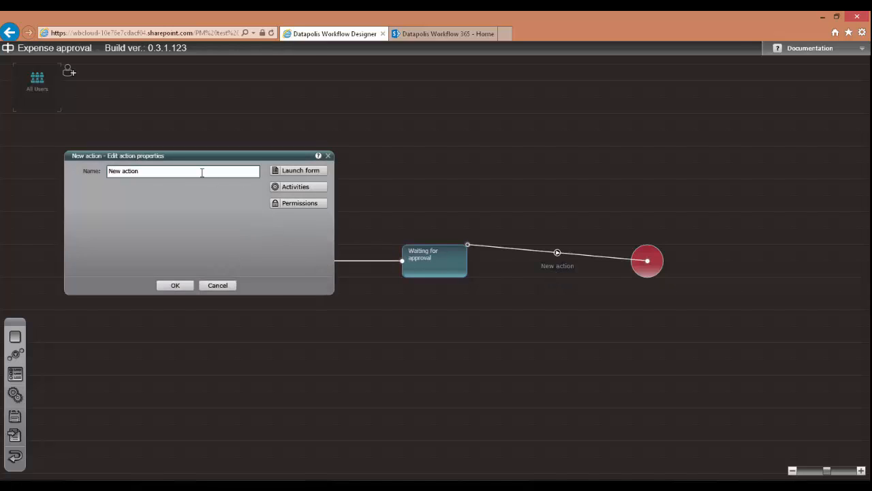
drag(144, 172, 85, 175)
text(Reje)
text(ct)
click(177, 286)
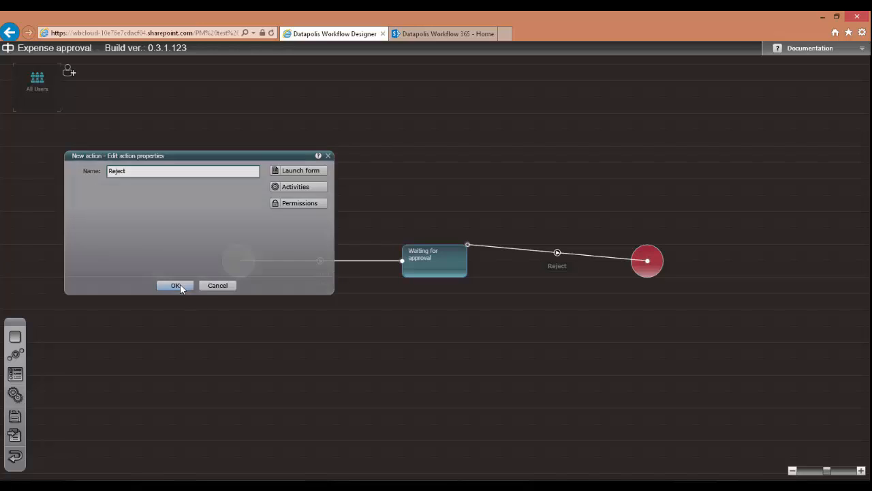
Step: Add a second action from the state's lower corner to the end point and name it "Approve"
click(13, 355)
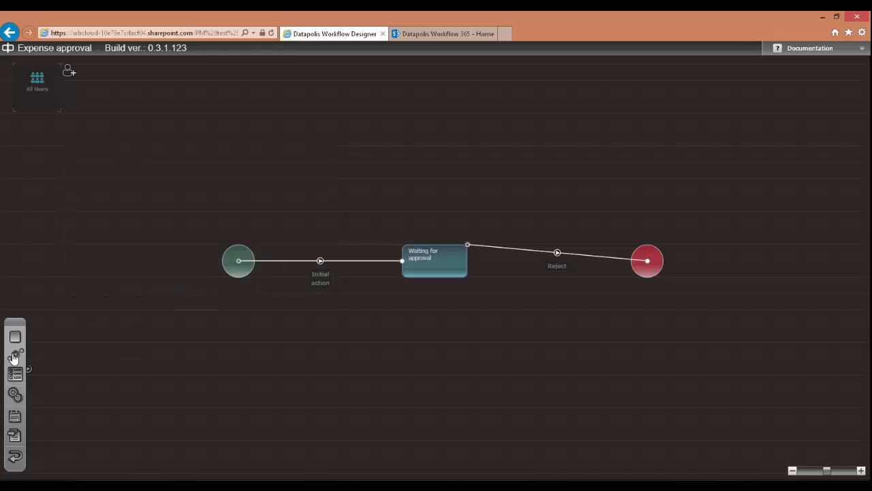
drag(467, 279, 648, 268)
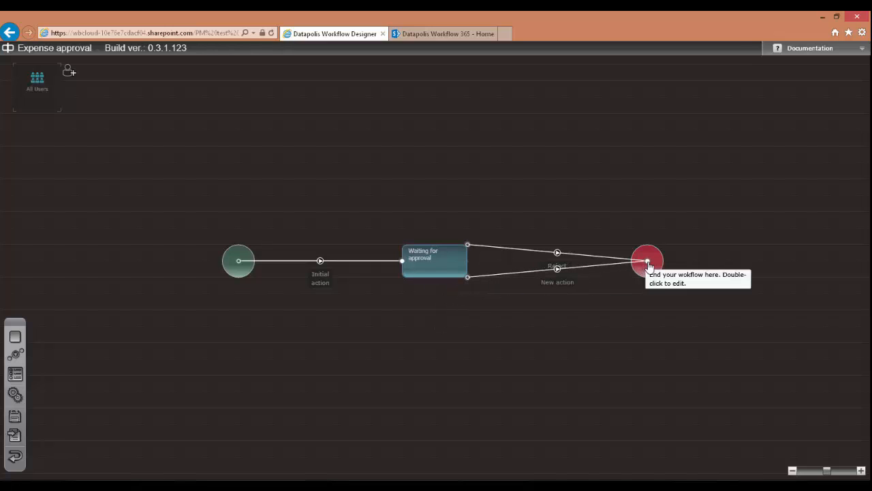
double_click(562, 289)
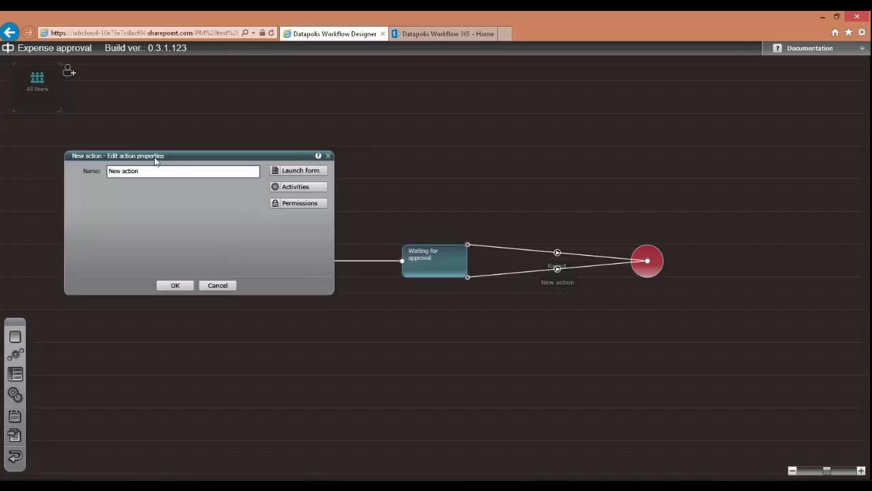
drag(145, 171, 82, 169)
text(Approve)
click(175, 287)
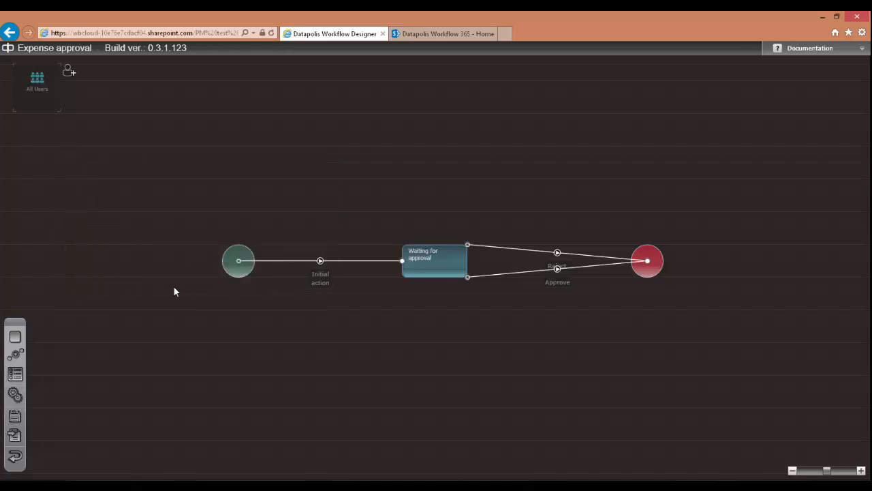
Step: Rename the action between the start point and the Waiting for approval state as "Send for approval"
click(320, 282)
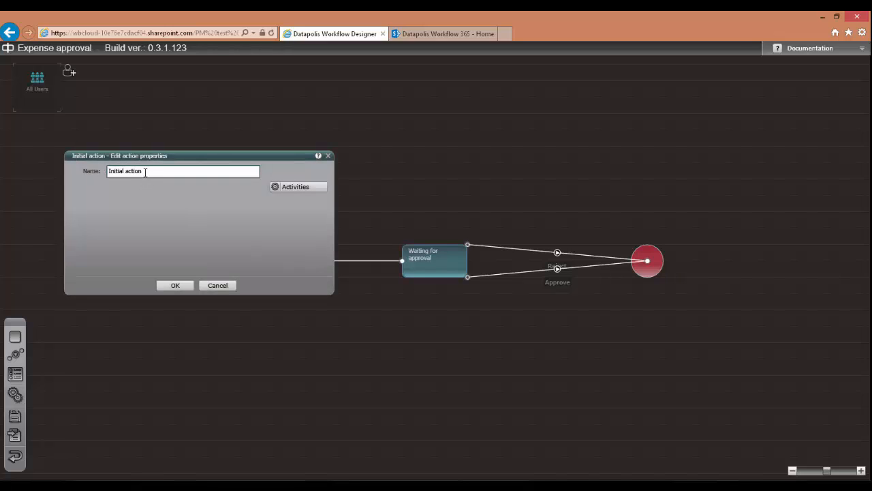
drag(145, 172, 89, 175)
text(Send for approval)
click(175, 286)
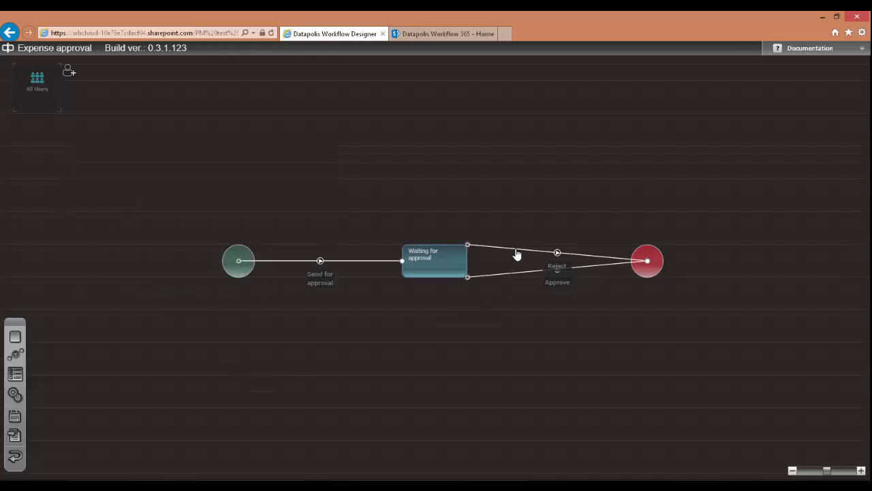
Step: Bend the Reject connector upward and the Approve connector downward near the state to separate the two paths
drag(516, 248, 500, 212)
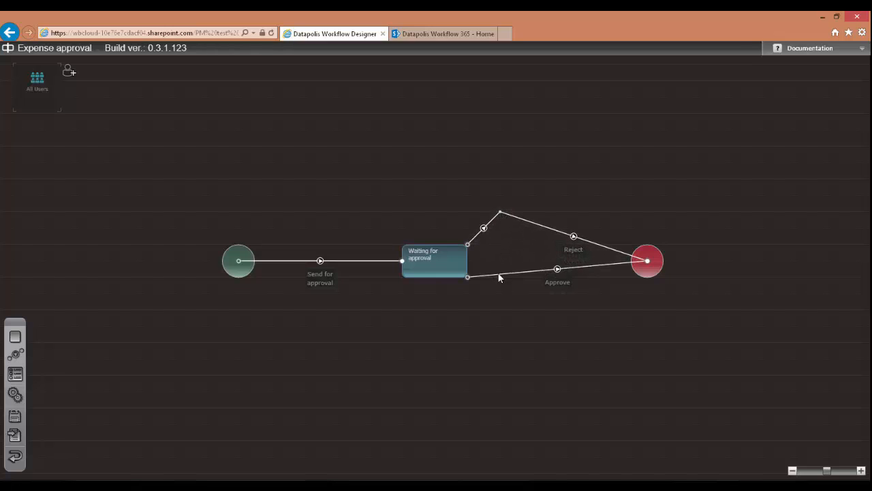
drag(499, 277, 500, 310)
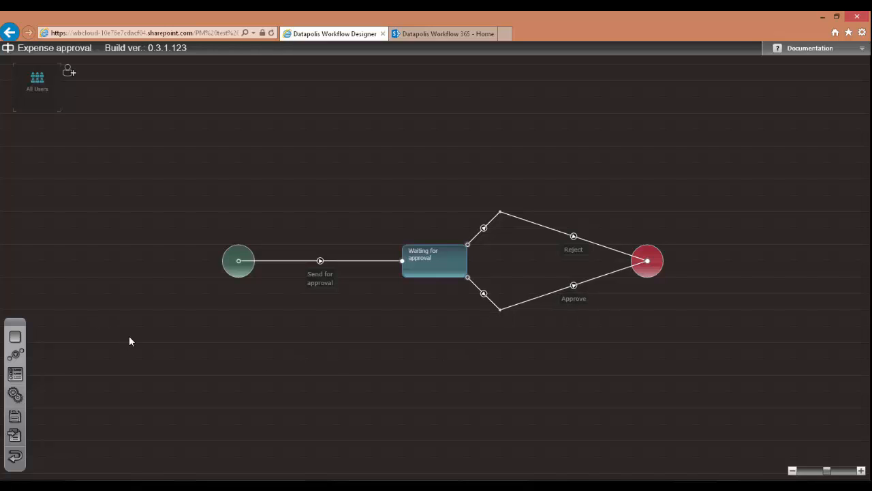
Step: Create a new workflow role named "Manager" and give it the pink manager icon with a cap
click(861, 470)
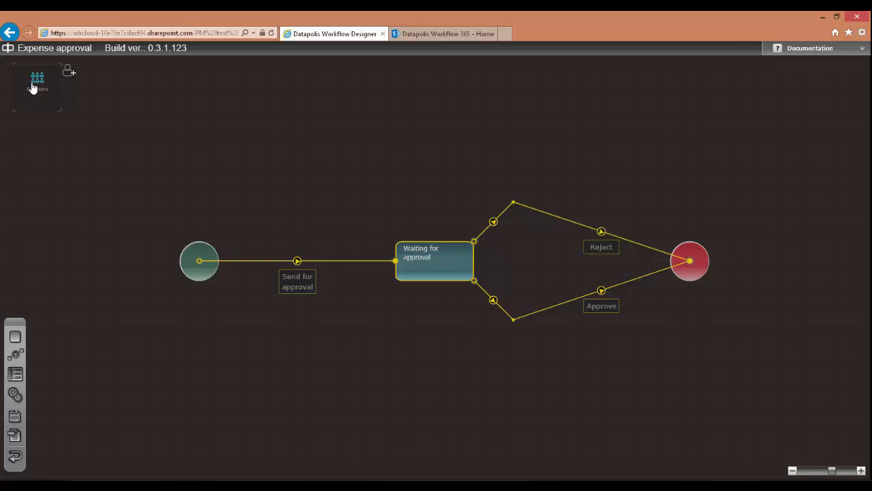
click(69, 75)
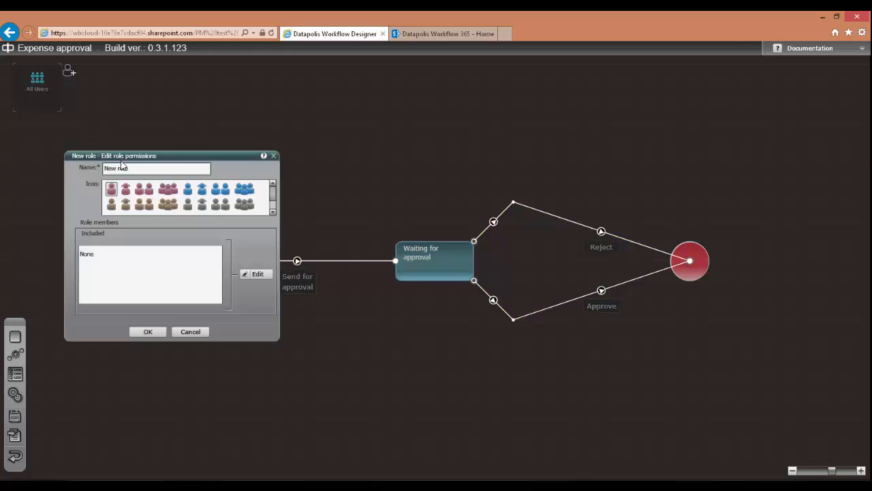
drag(128, 168, 97, 168)
text(Manager)
click(127, 191)
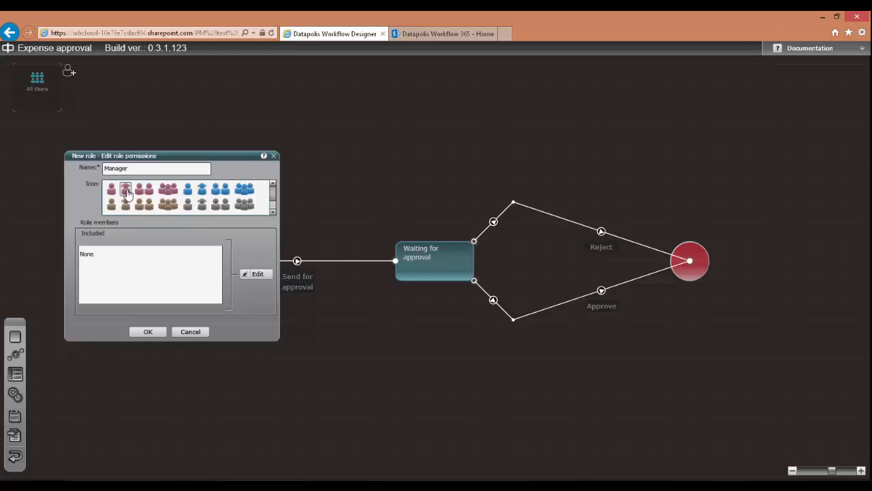
Step: Search for "pawe" in the Manager role's membership, assign both matching users to the role, and save it
click(258, 274)
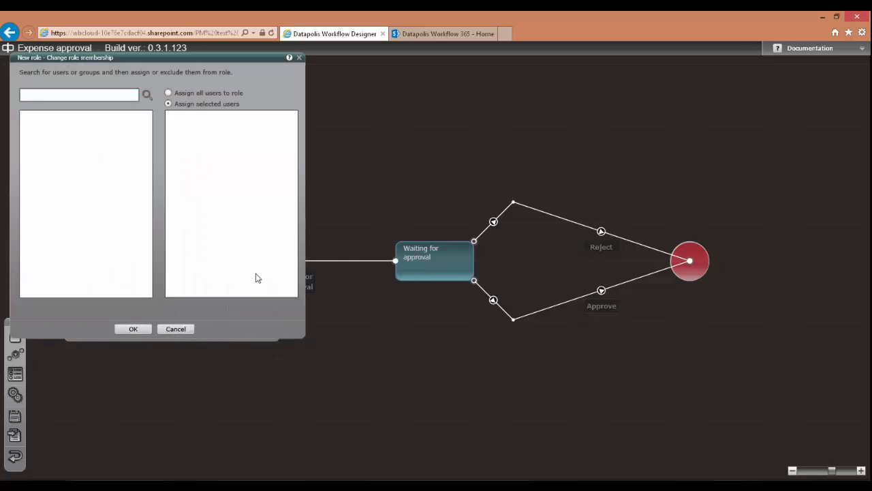
text(pawe)
click(132, 330)
click(147, 96)
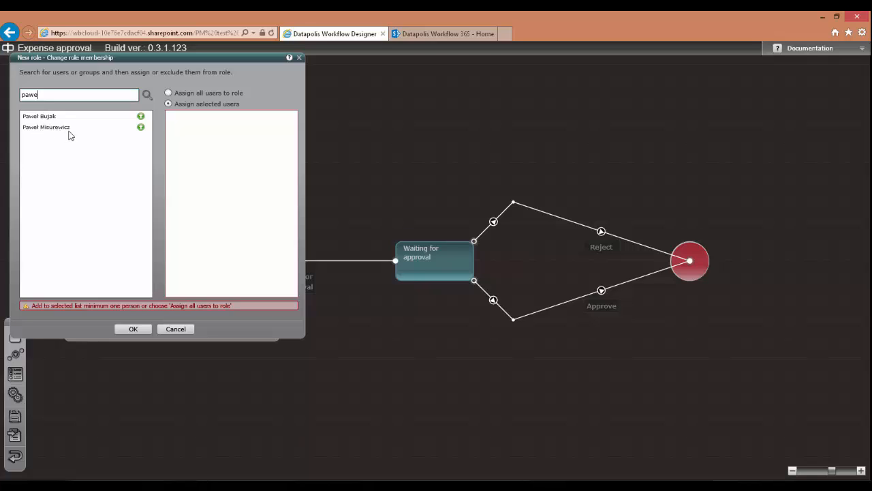
click(141, 117)
click(141, 117)
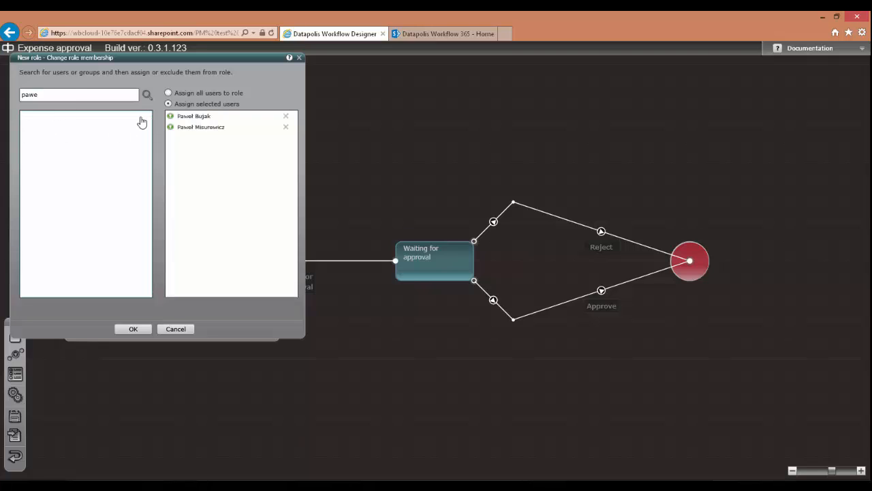
click(140, 330)
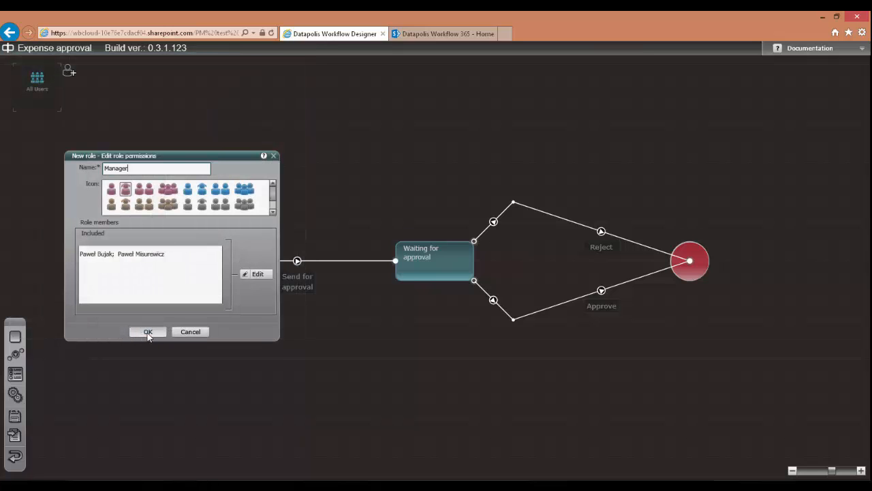
click(148, 332)
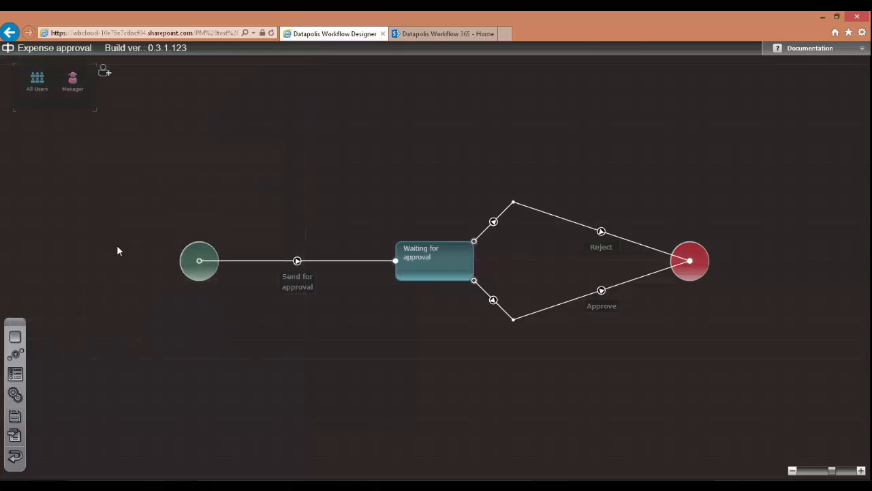
Step: Assign the Manager role to the Waiting for approval state and to its Reject and Approve actions
mouse_move(69, 91)
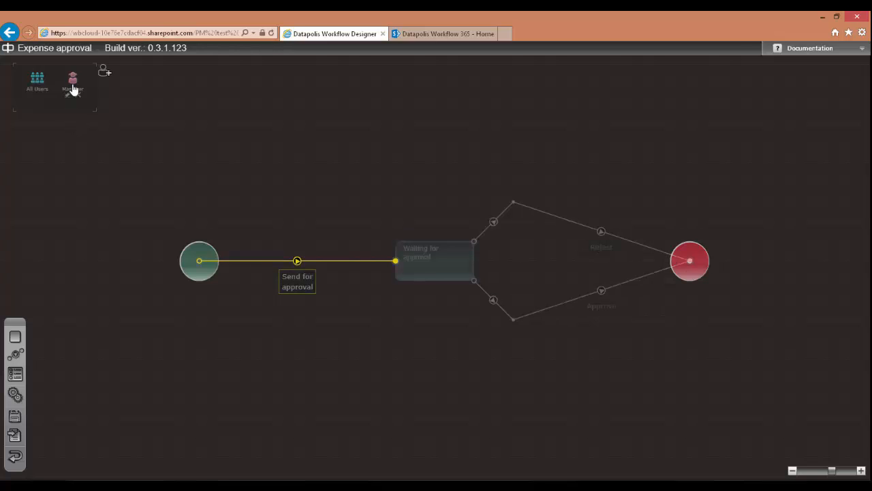
drag(74, 86, 305, 169)
drag(385, 203, 73, 79)
drag(346, 197, 441, 260)
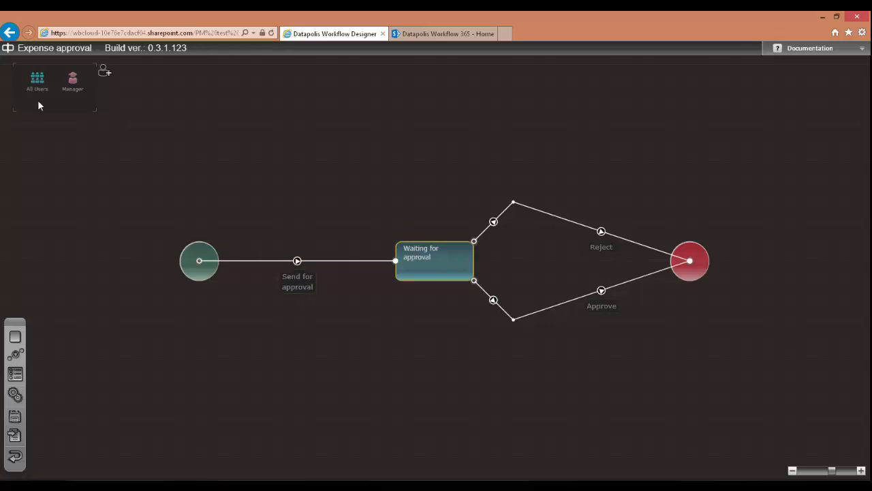
drag(73, 83, 505, 213)
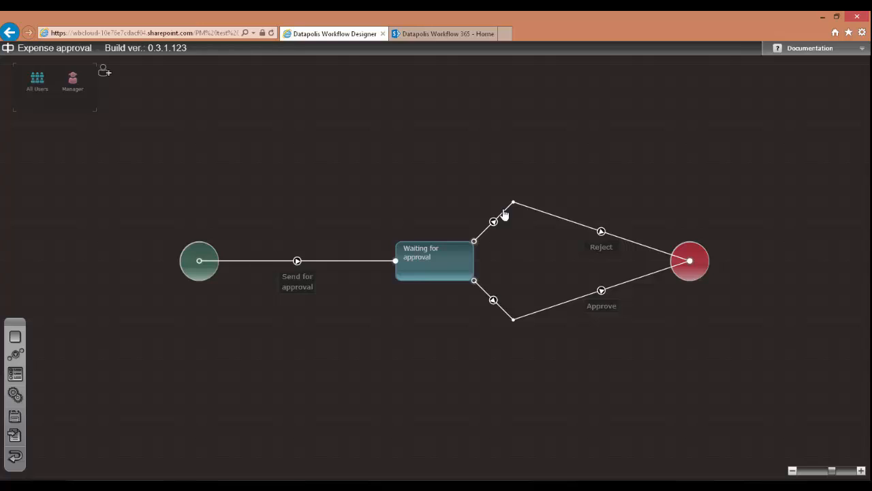
drag(72, 83, 497, 306)
mouse_move(71, 82)
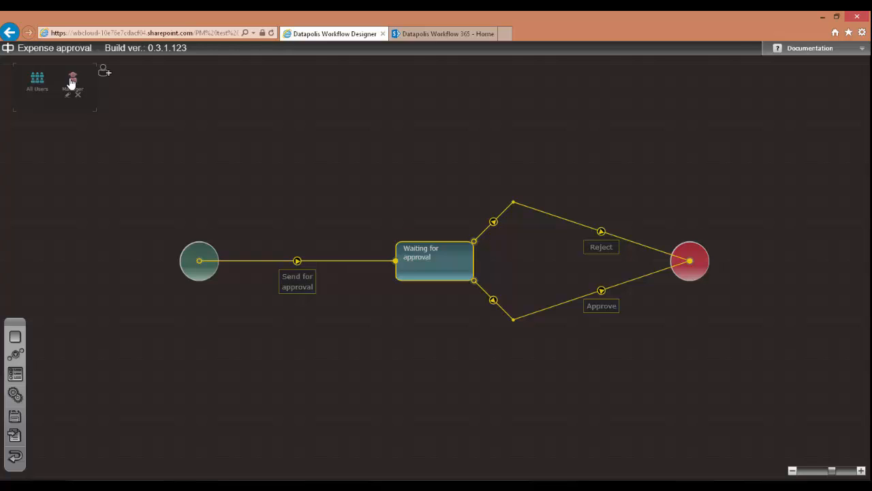
mouse_move(37, 83)
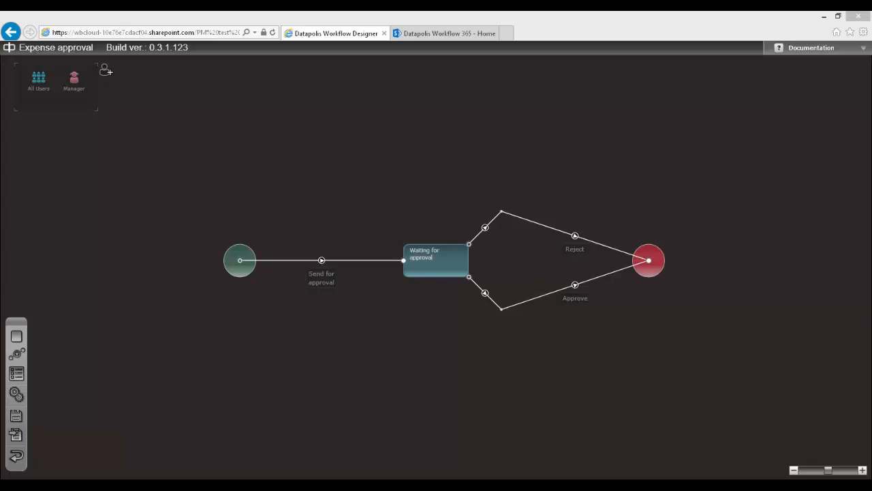
Step: Deploy the Expense approval workflow, save and exit the designer, and return to the Expenses approval list
click(17, 435)
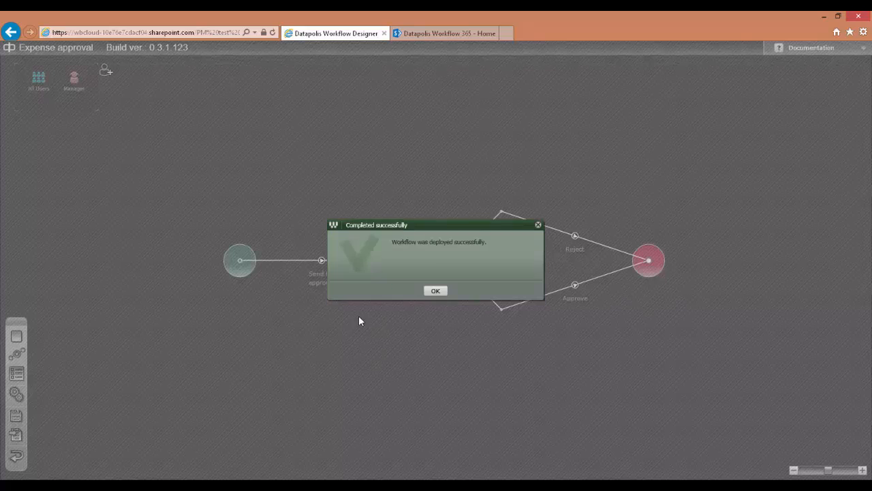
click(433, 291)
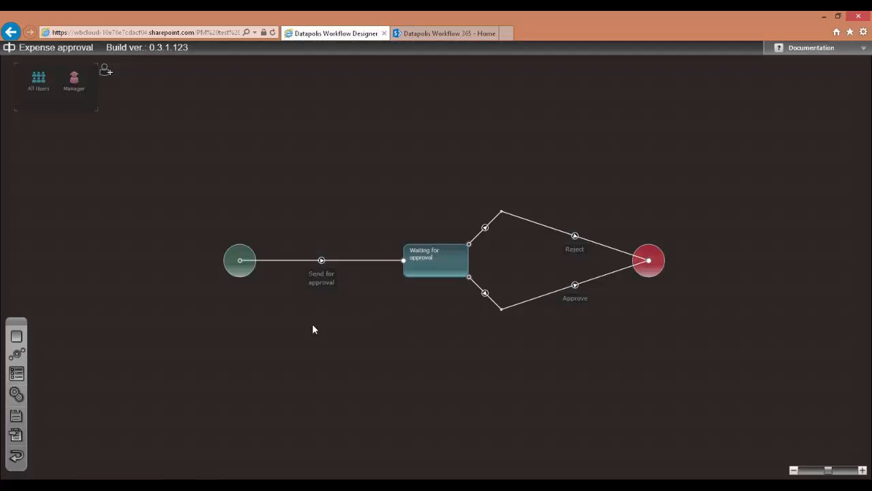
click(16, 457)
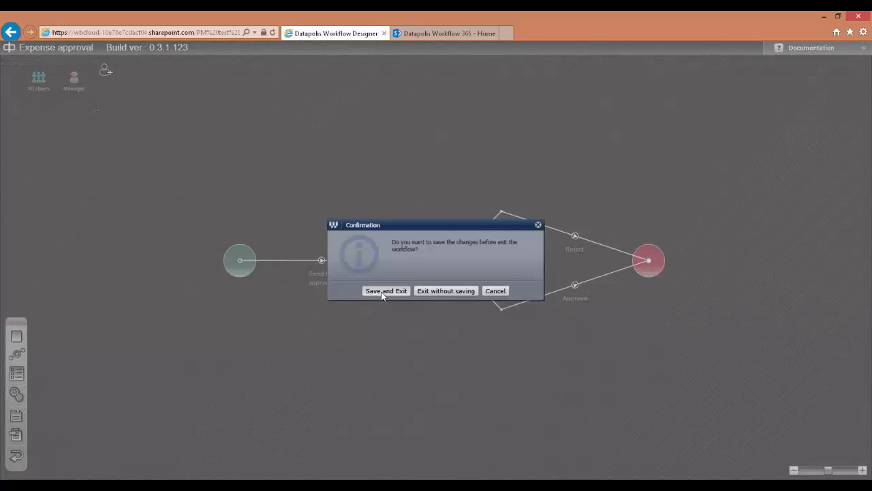
click(382, 291)
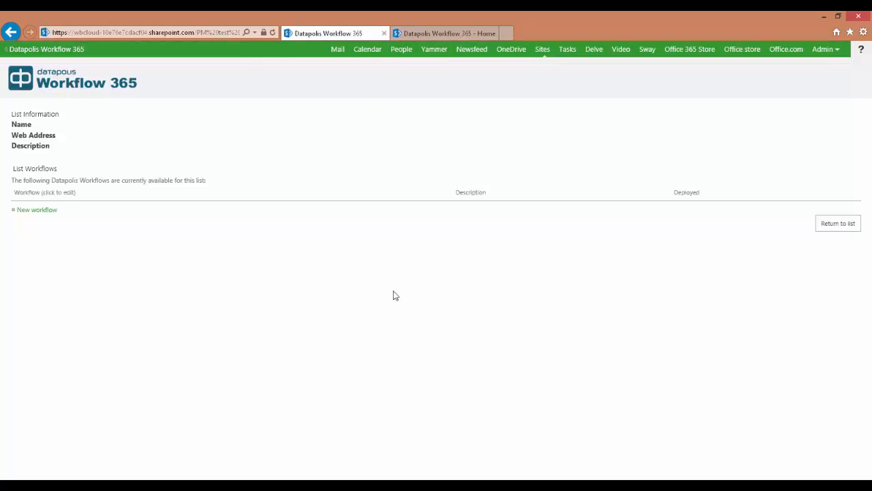
click(836, 241)
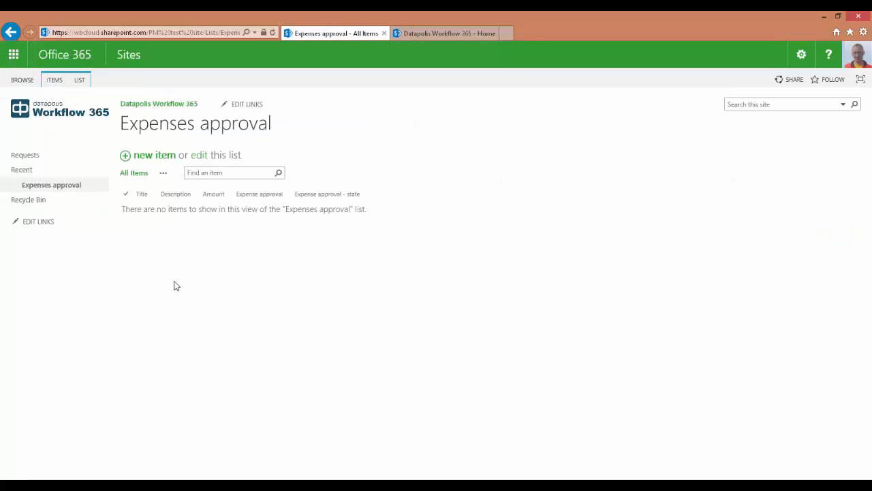
Step: Create an expense item titled as a new laptop for the named employee, with description "Approved laptop replacement" and amount 920, and save it
click(156, 157)
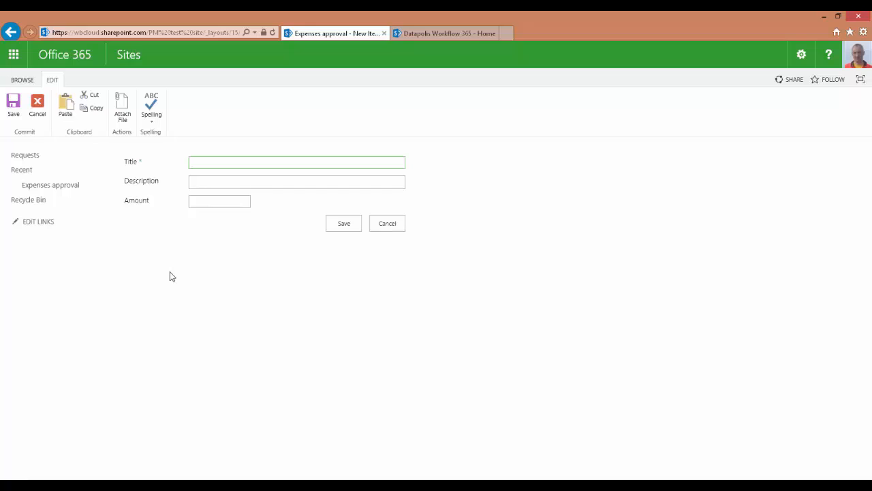
text(New laptop for Andy)
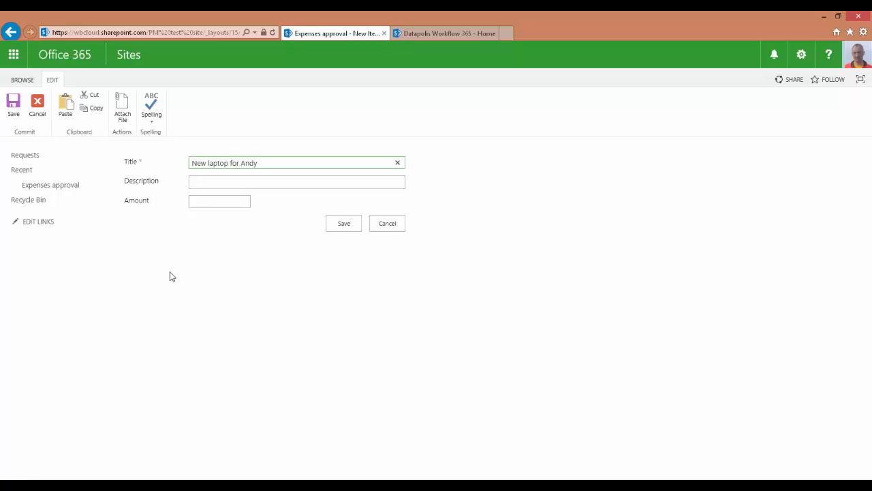
key(Tab)
text(Ap)
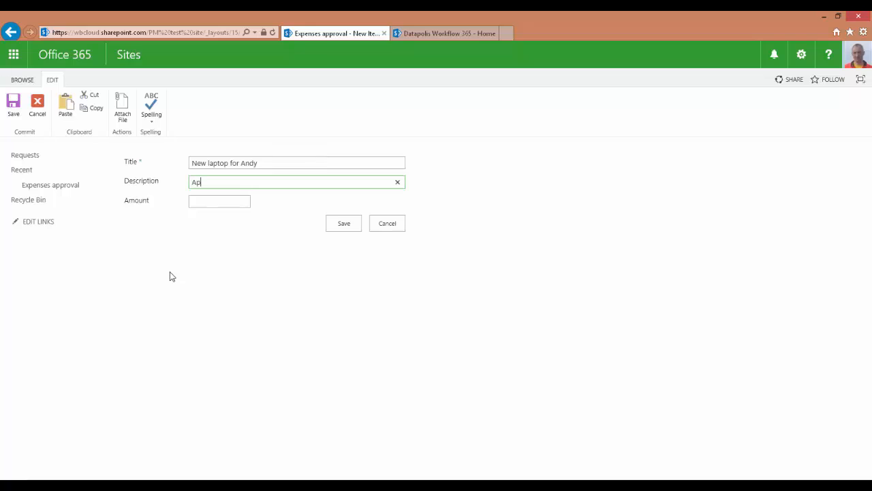
text(proved laptop replacement)
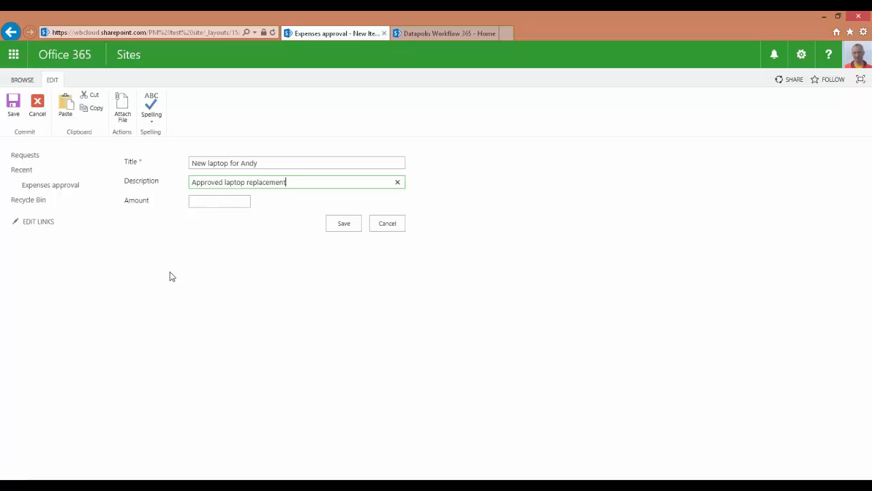
click(214, 202)
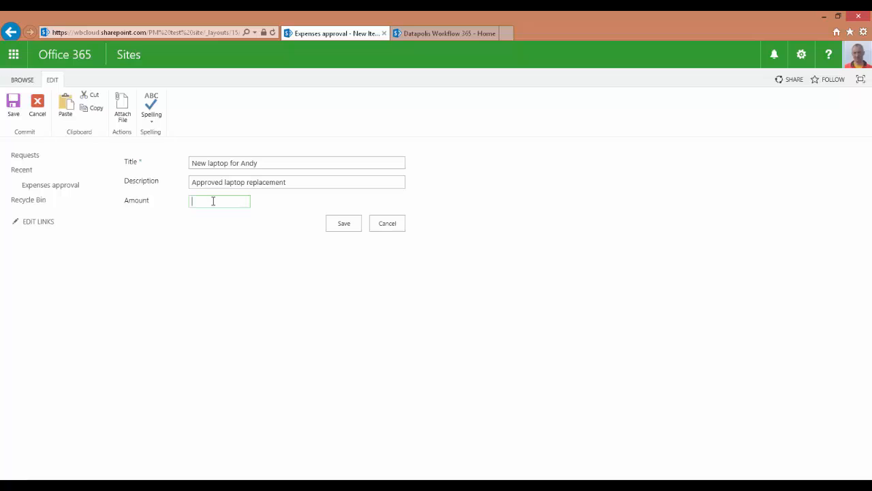
text(920)
click(343, 228)
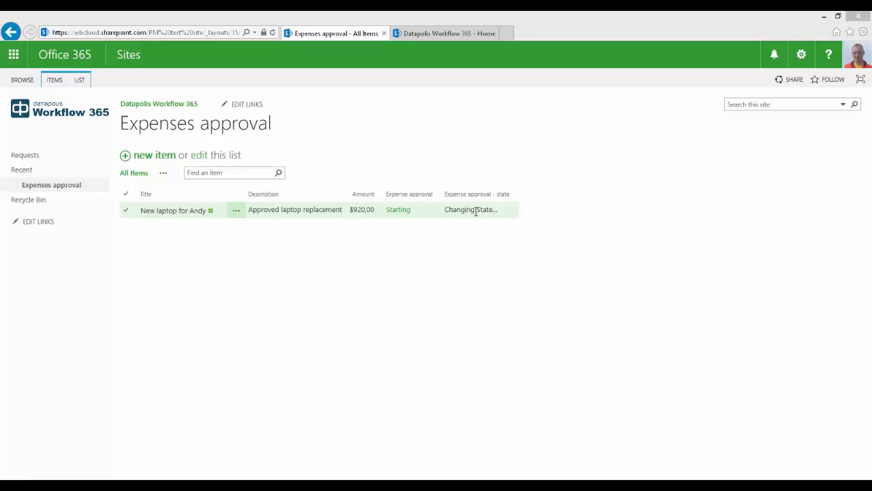
Step: Refresh the list, run and confirm the Expense approval workflow's Approve action on the laptop item, and refresh its status
click(272, 32)
click(273, 32)
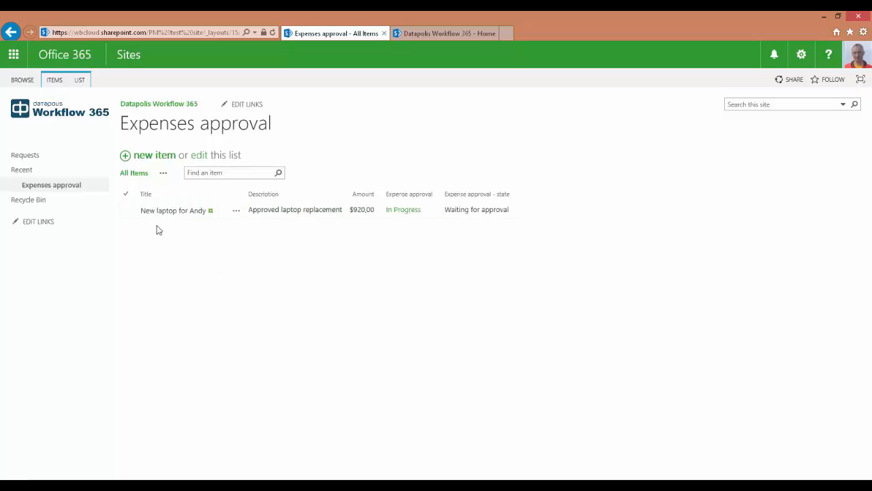
click(238, 213)
click(238, 214)
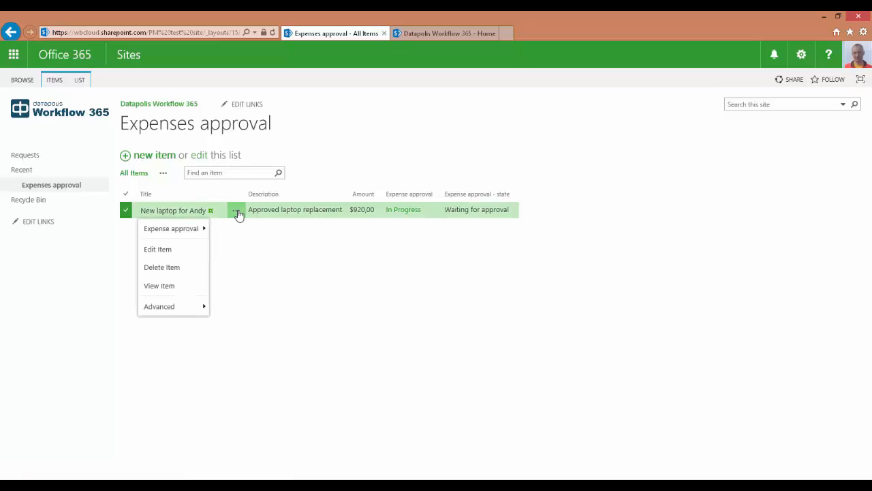
mouse_move(189, 233)
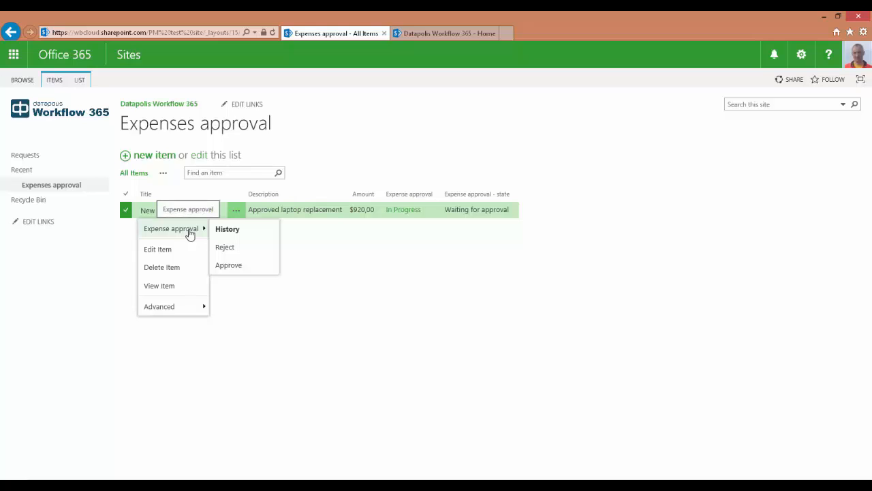
click(231, 266)
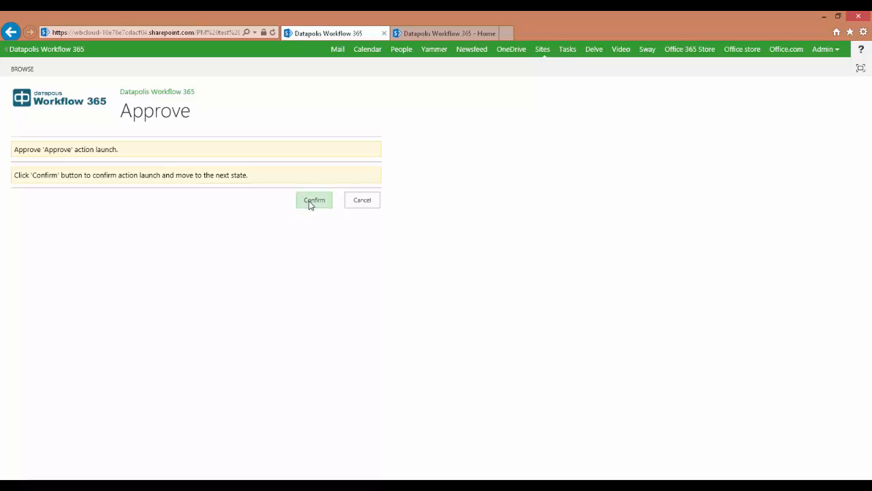
click(313, 200)
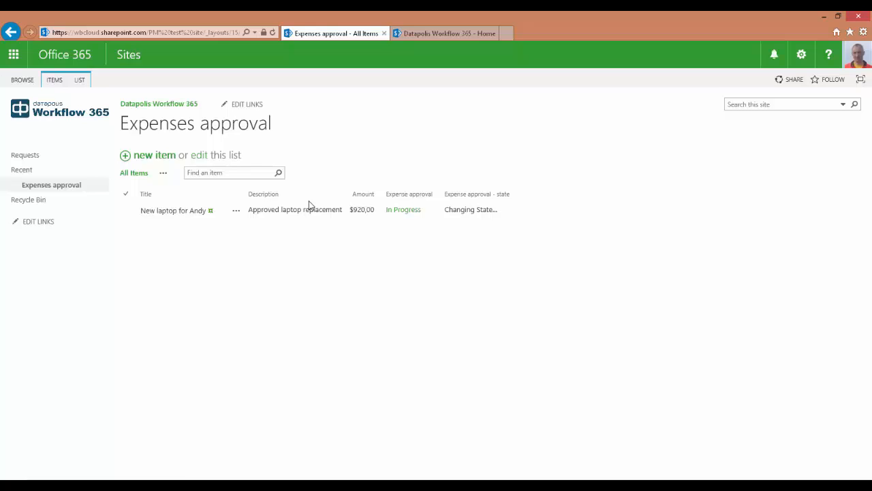
click(271, 33)
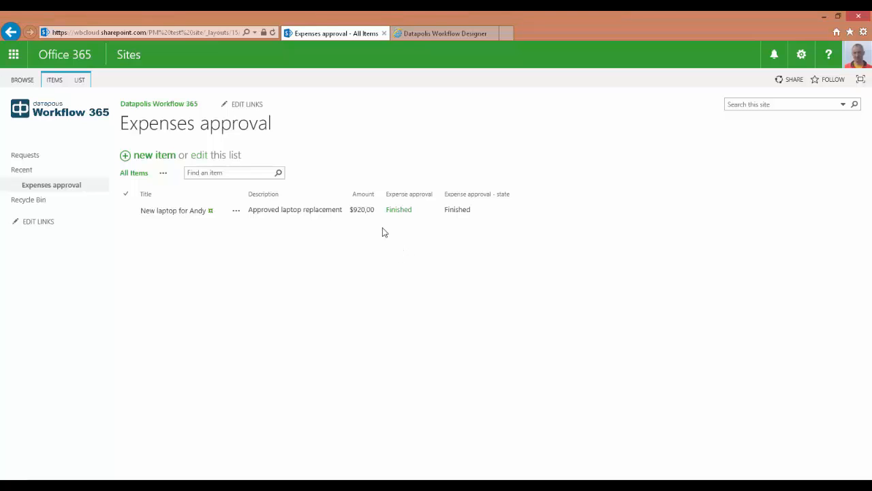
Step: Open the Expenses approval list for editing and add a text column named "Result"
click(202, 158)
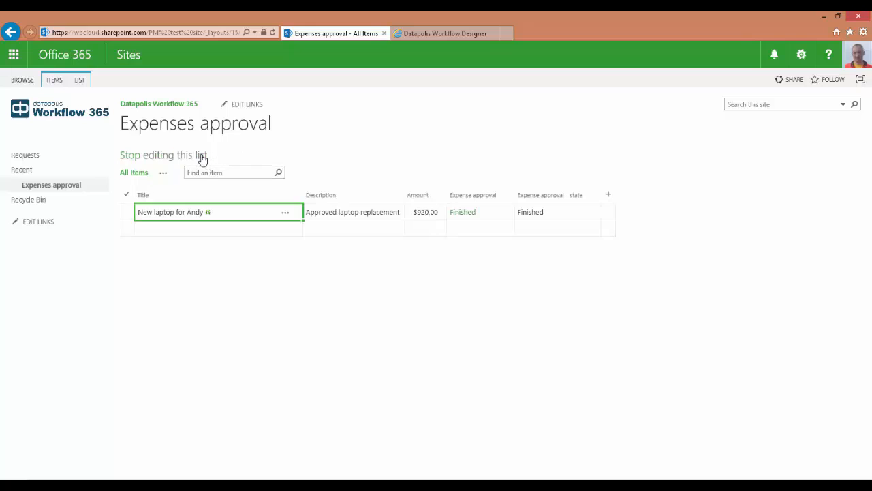
click(609, 196)
click(553, 214)
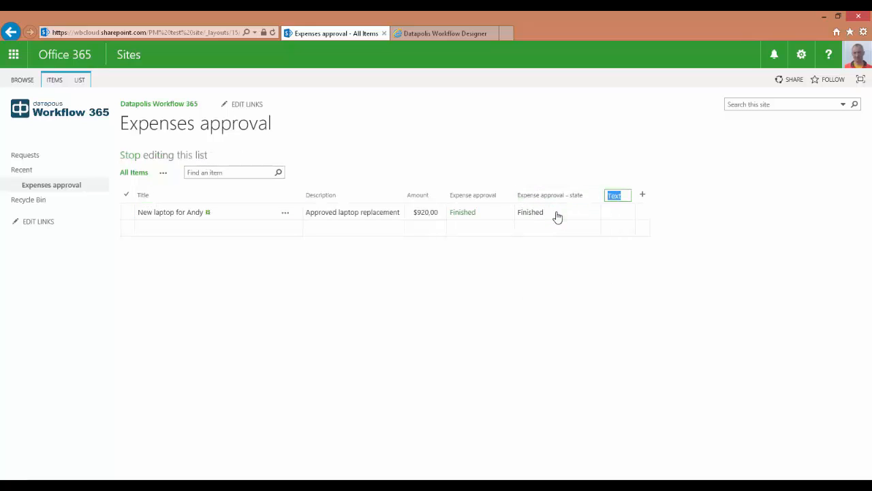
text(Result)
Step: Add a second text column named "Reason" after Result and finish editing the list
click(644, 195)
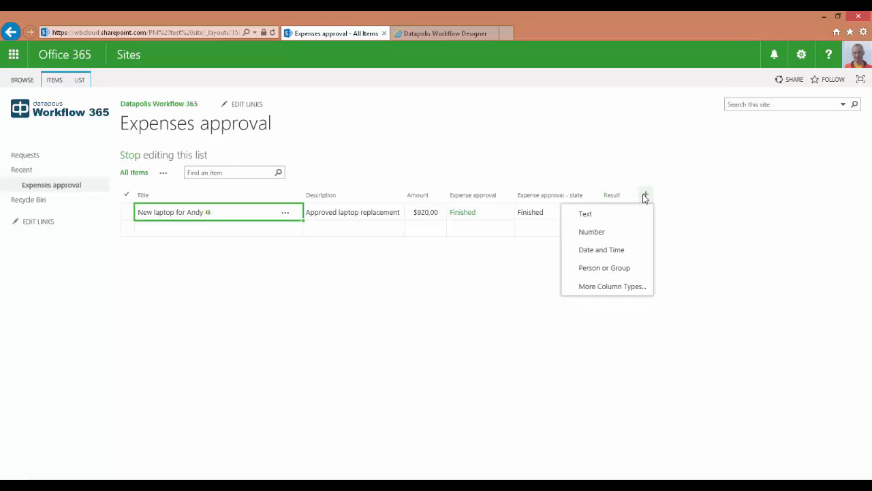
click(587, 217)
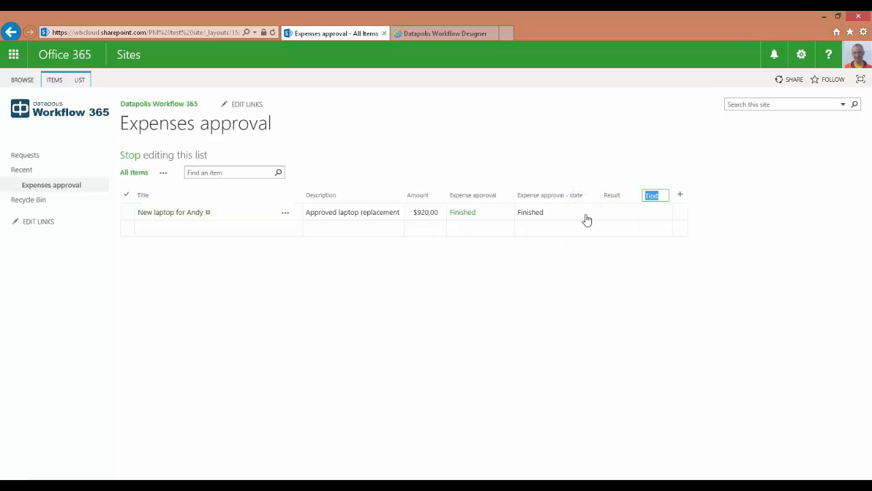
text(Reason)
key(Return)
click(131, 157)
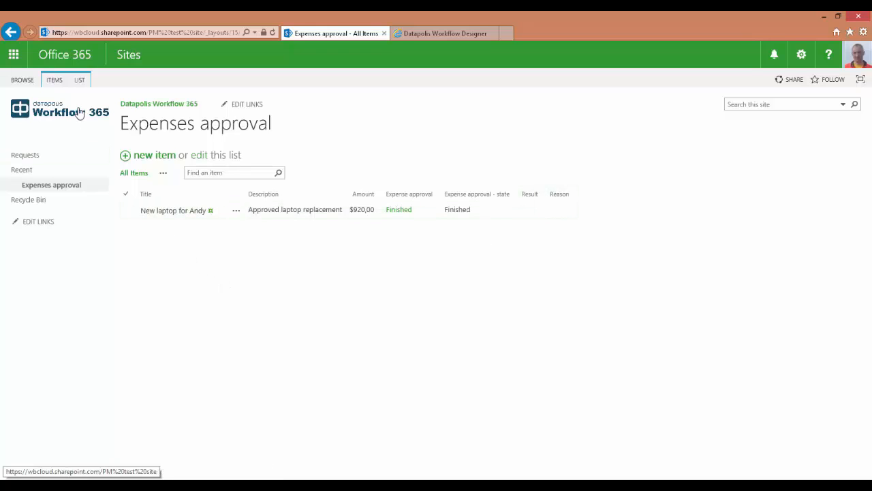
Step: Open the list's Expense approval workflow in the Datapolis Workflow Designer and bring up the Approve action's activity diagram
click(80, 80)
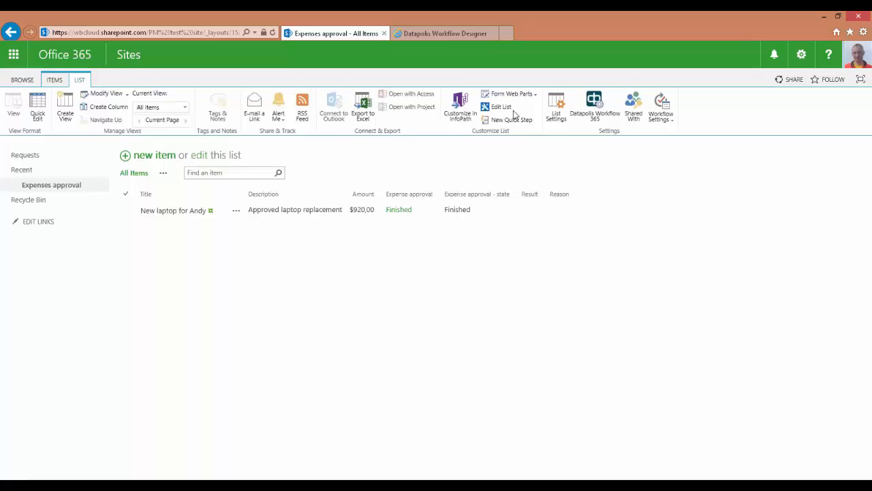
click(590, 111)
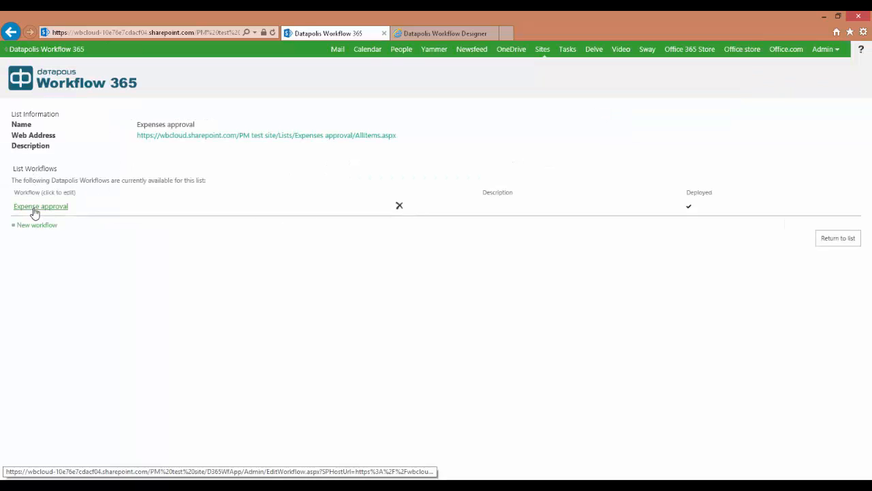
click(34, 212)
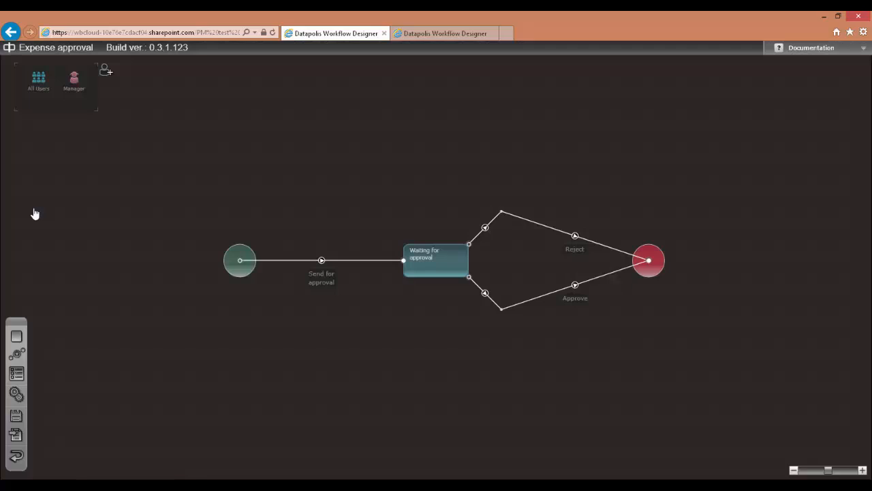
double_click(546, 297)
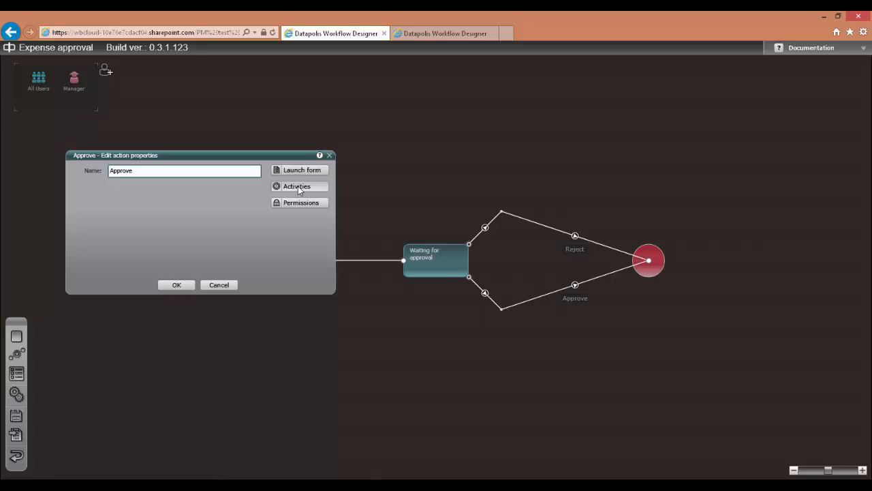
click(298, 187)
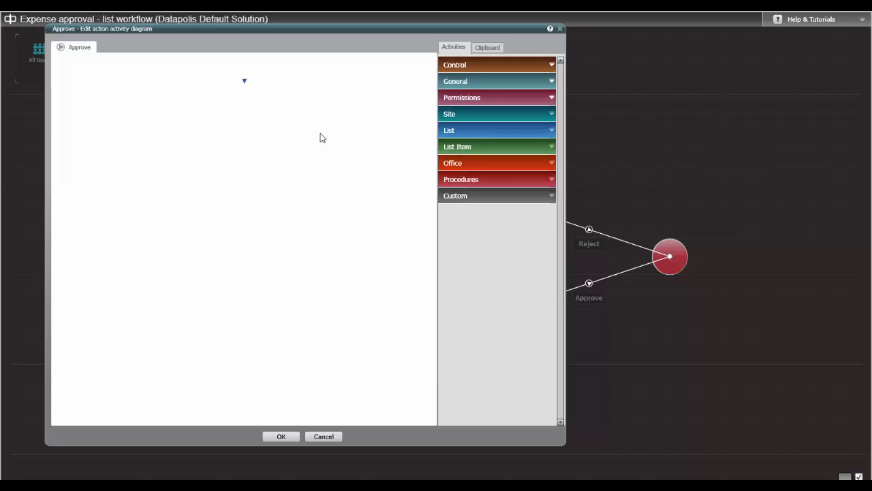
Step: Add an Edit items activity to the Approve action, name it "Result" and apply it to the current item
click(467, 148)
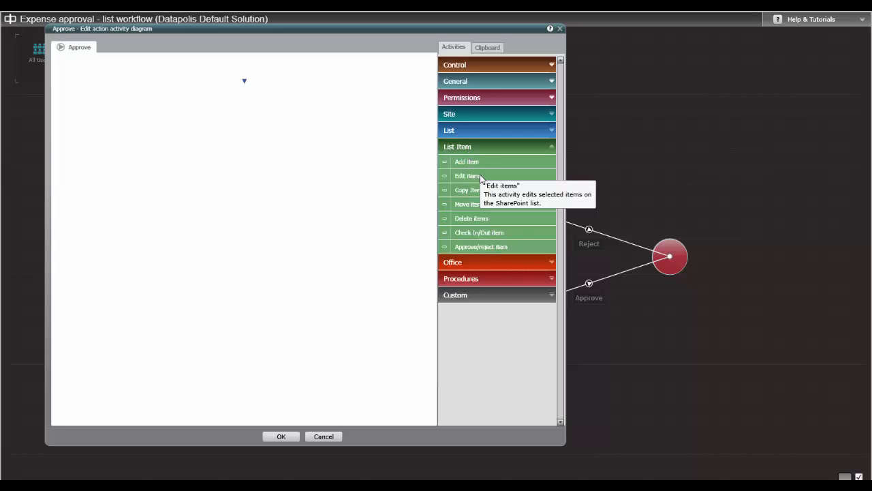
drag(481, 177, 250, 80)
double_click(251, 99)
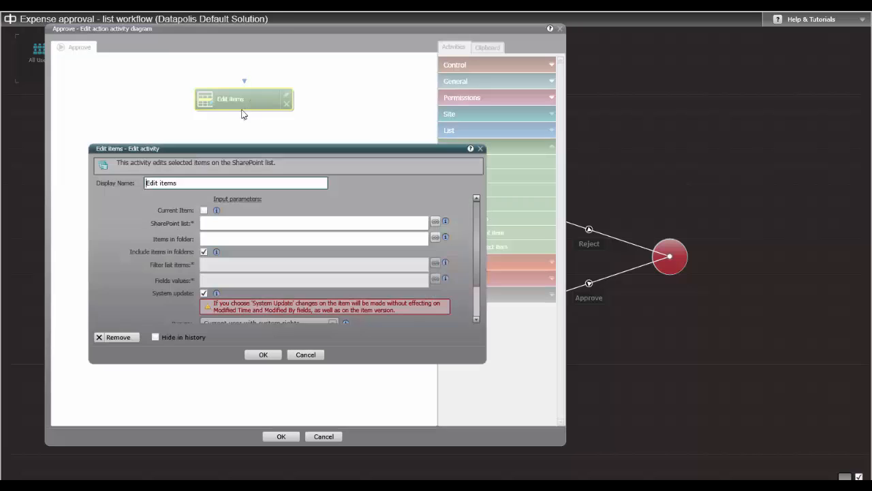
drag(183, 181, 117, 182)
text(Result)
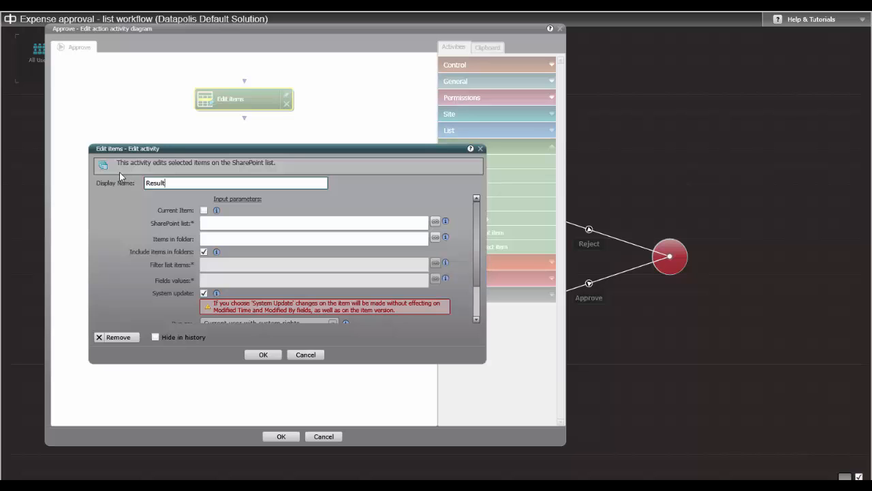
click(203, 211)
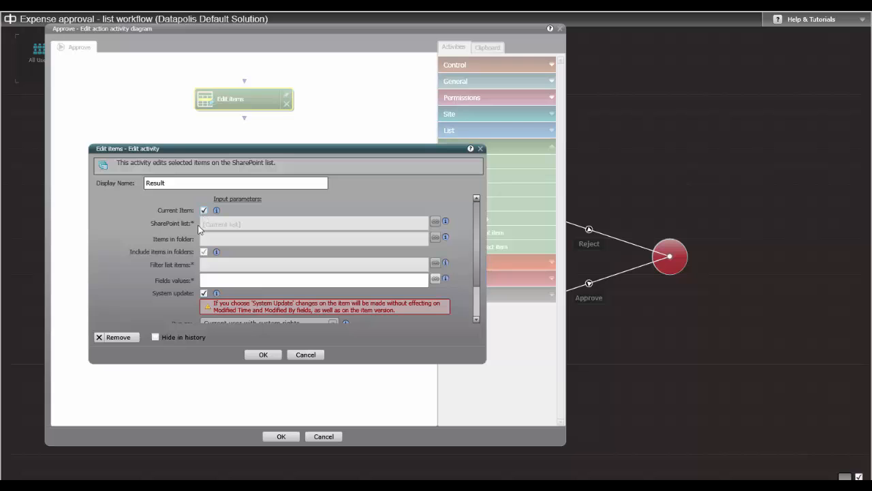
Step: Have the Approve action's Result activity set the Result column to "Approved", and save the activity diagram
click(208, 280)
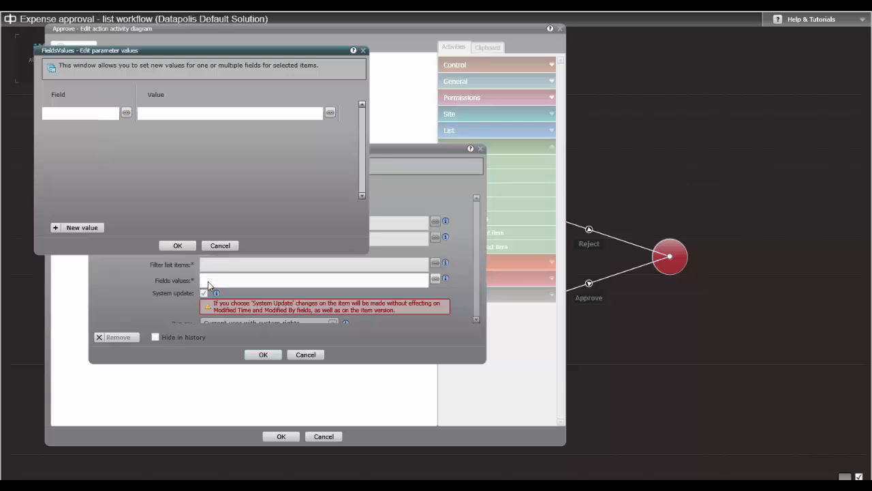
click(126, 112)
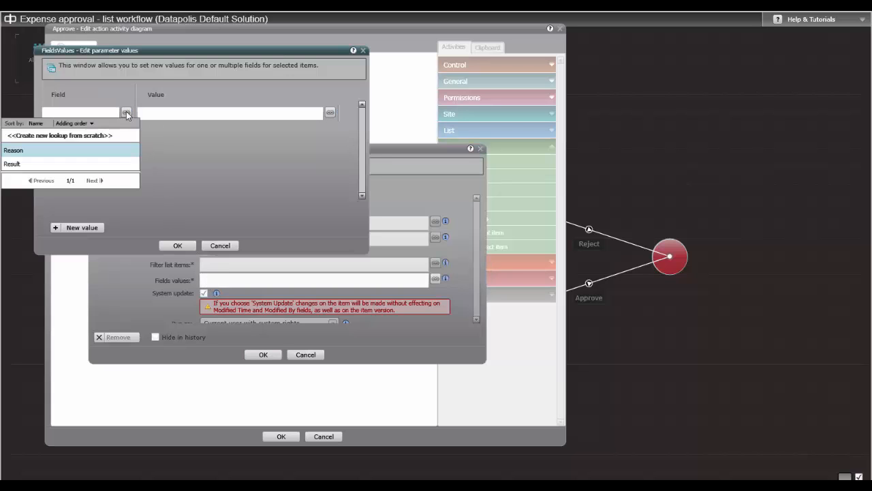
click(10, 168)
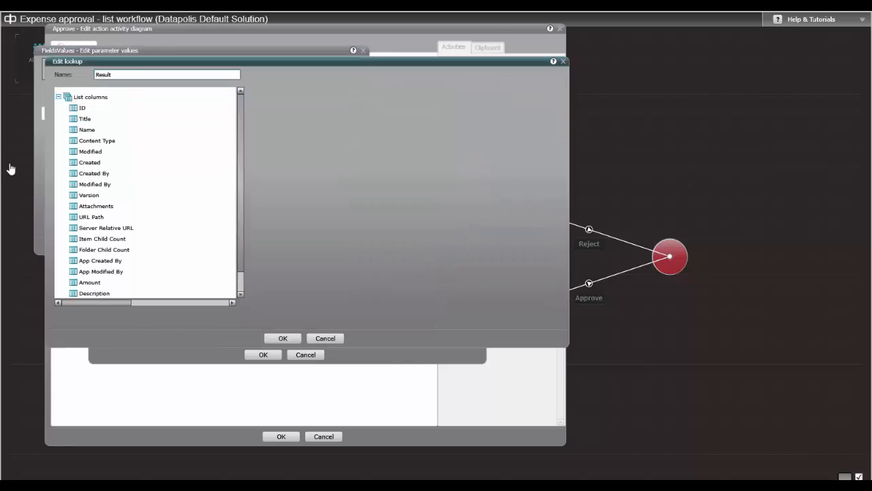
click(240, 294)
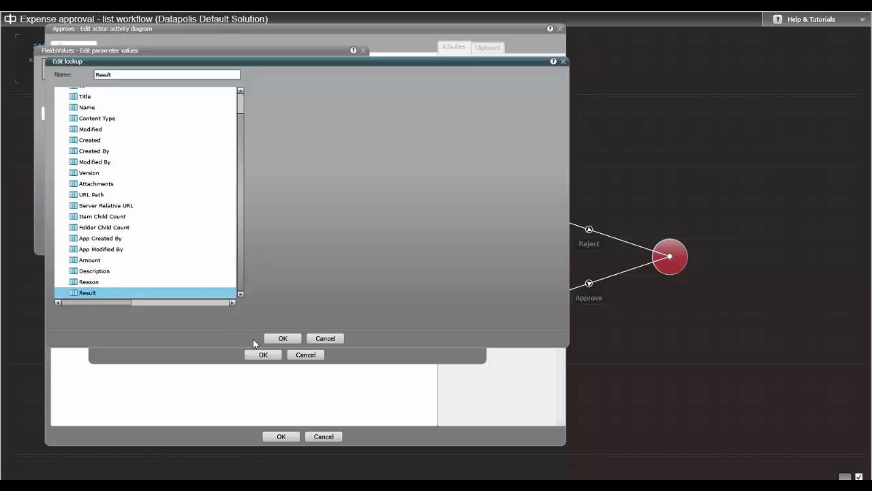
click(274, 340)
click(177, 114)
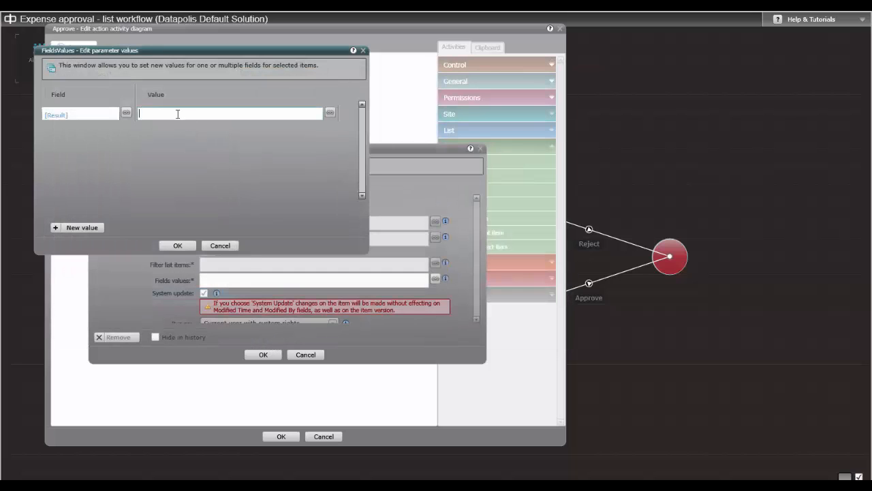
text(Approved)
click(176, 245)
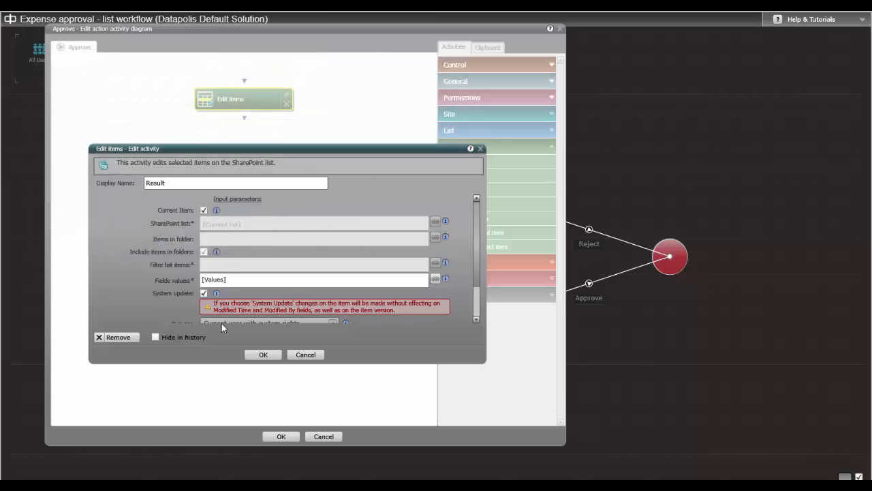
click(262, 355)
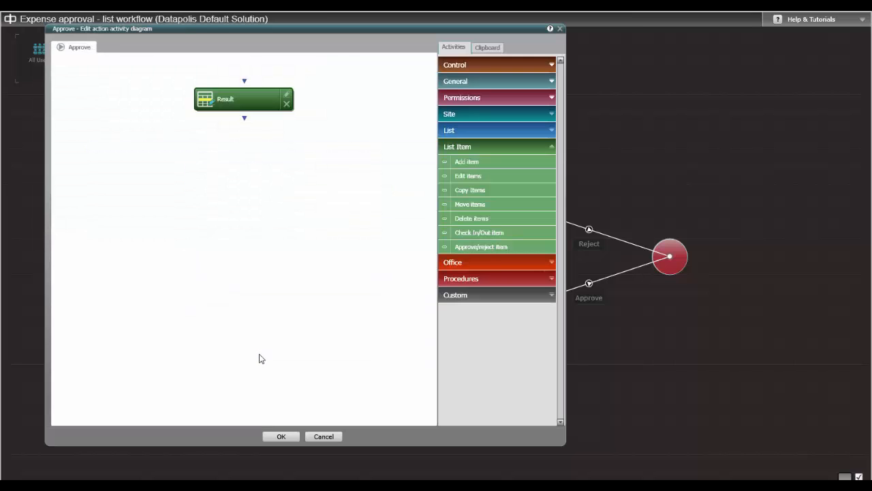
click(281, 437)
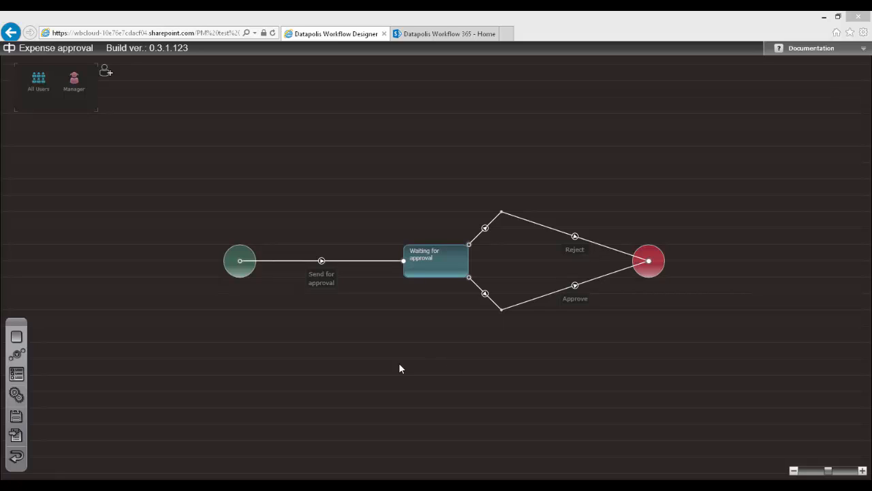
Step: Create a workflow variable named "Reason" of type String and save the workflow variables
click(13, 377)
click(79, 289)
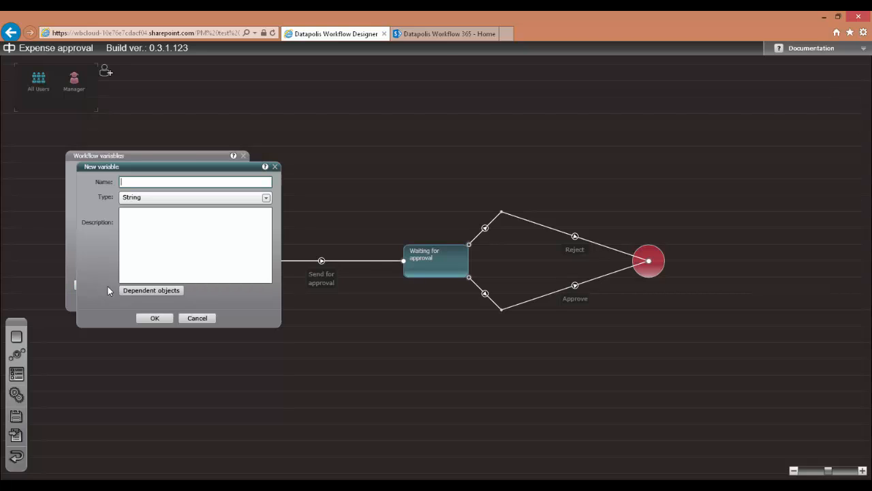
text(Reason)
click(265, 199)
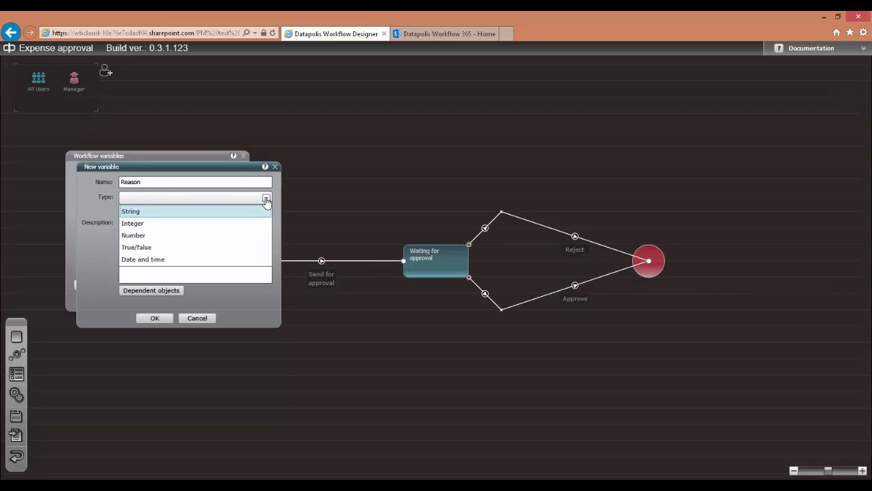
click(265, 211)
click(155, 318)
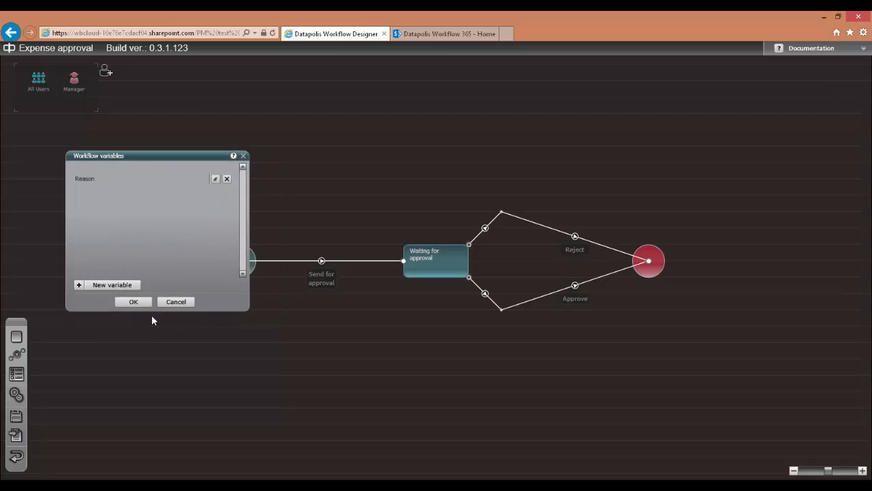
click(133, 303)
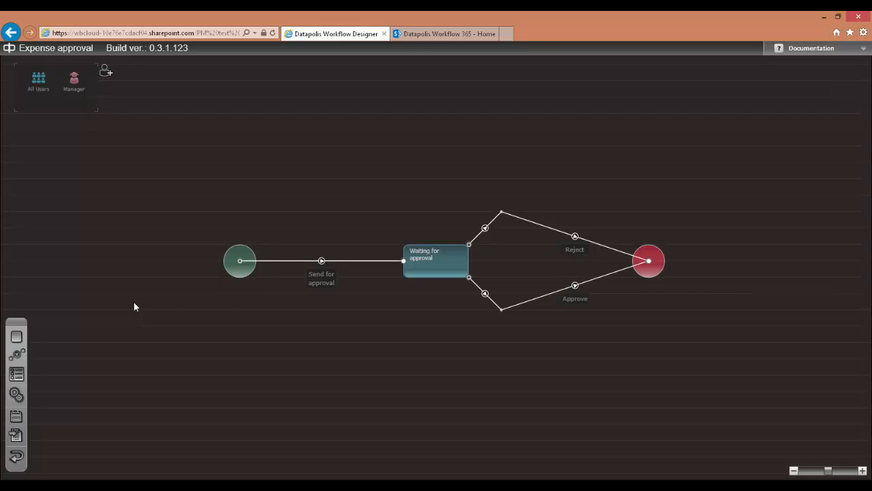
Step: Add the Reason variable as a field on the Reject action's launch form
double_click(545, 231)
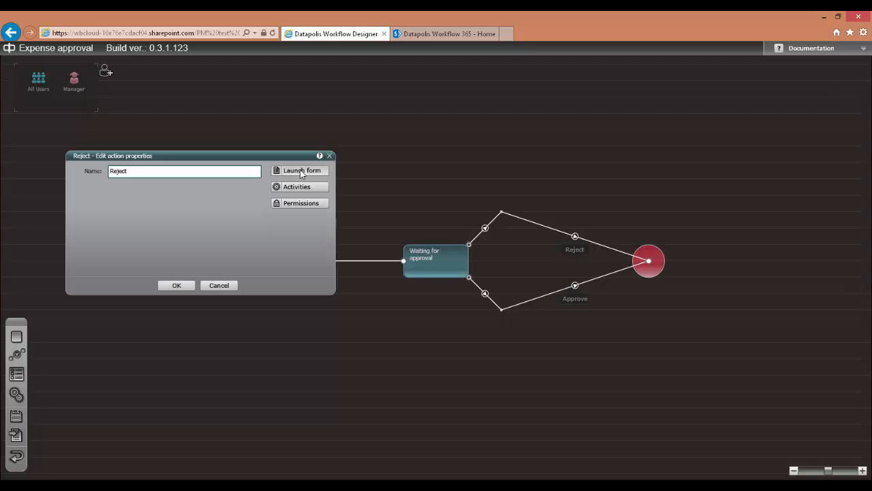
click(300, 171)
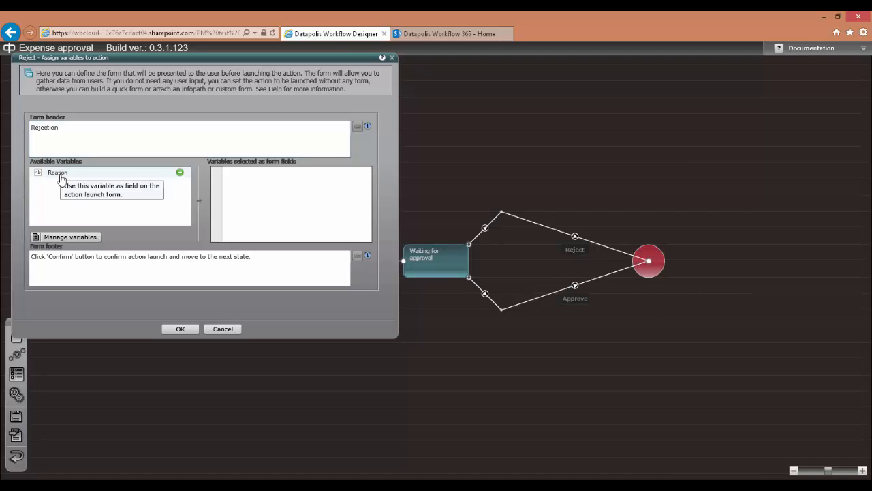
click(180, 173)
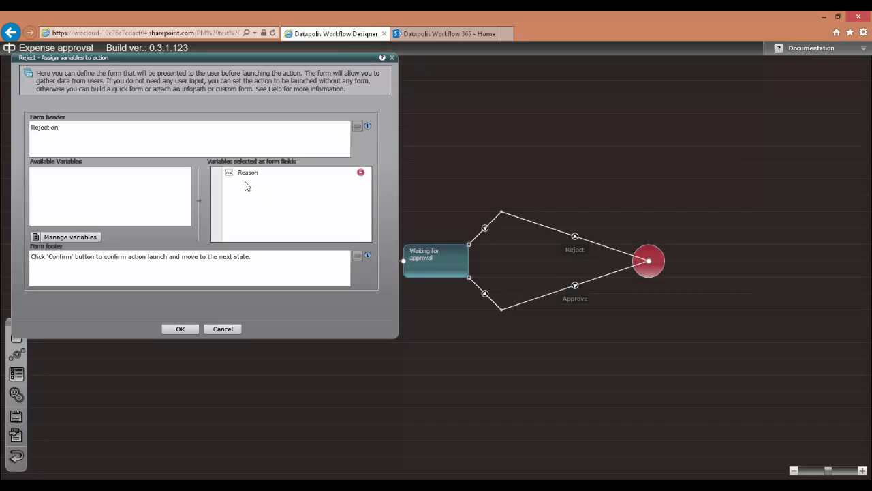
click(181, 329)
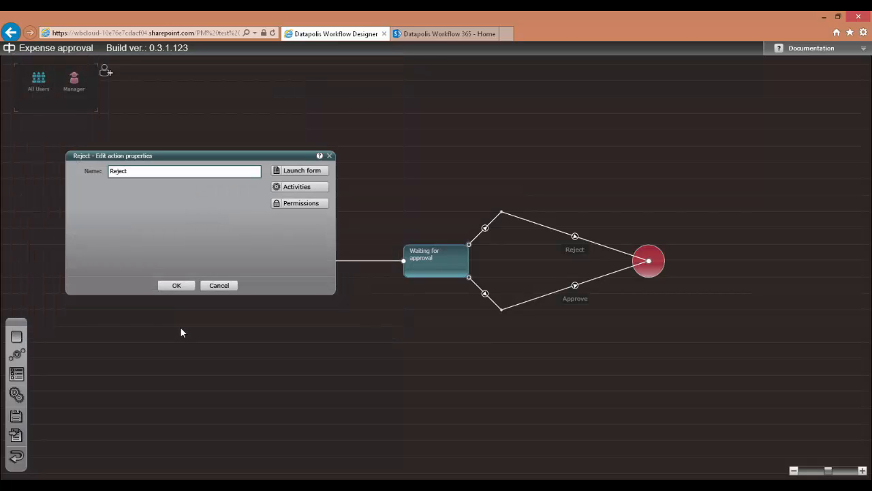
Step: Add an Edit items activity to the Reject action, name it "Result" and apply it to the current item
click(304, 193)
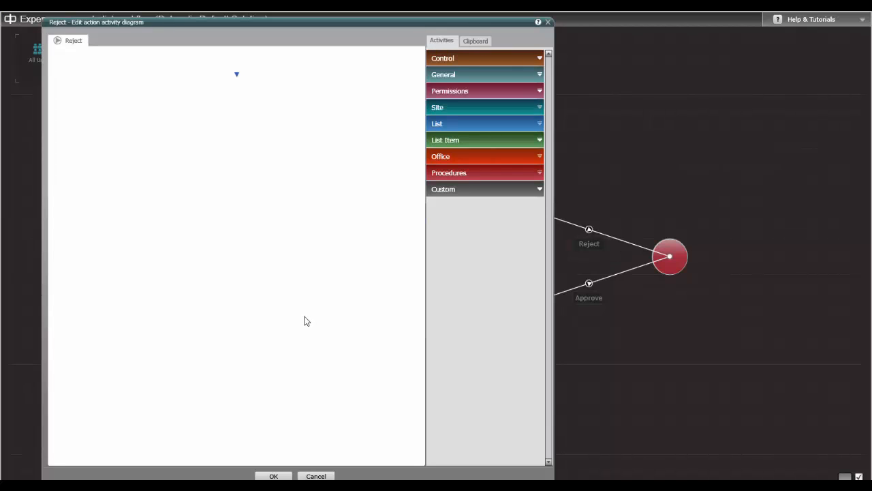
click(481, 140)
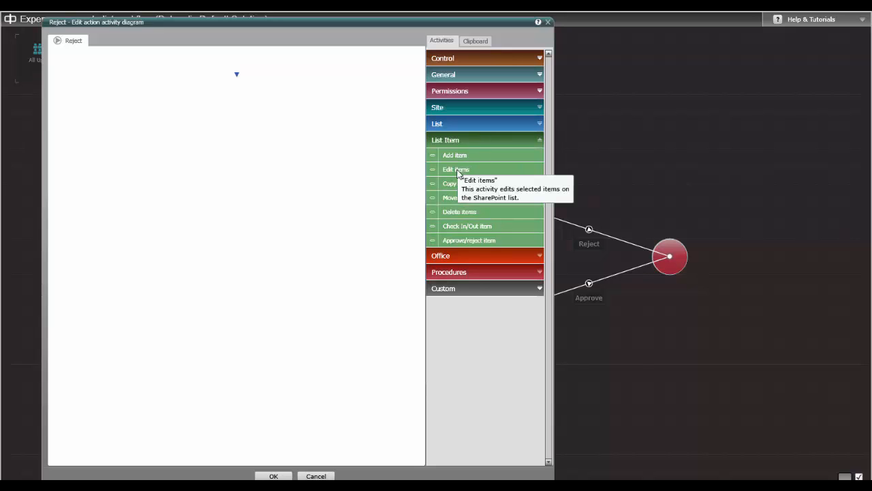
drag(458, 173, 236, 75)
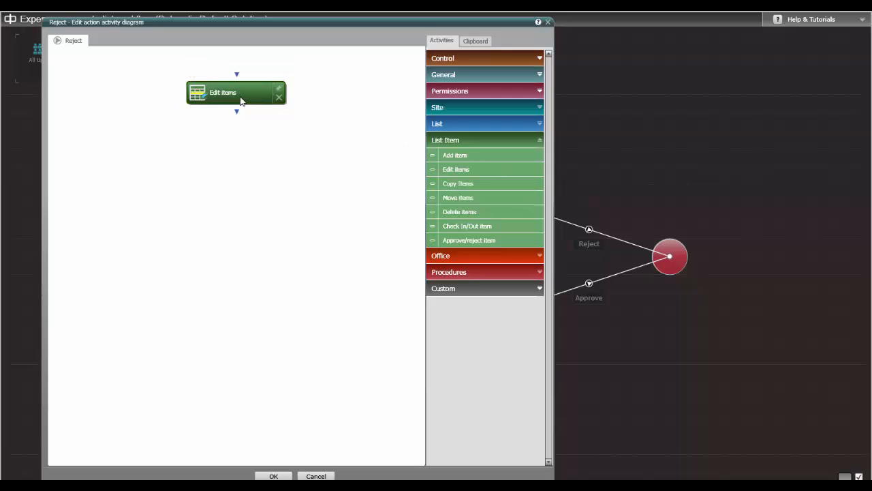
double_click(239, 94)
drag(188, 183, 107, 193)
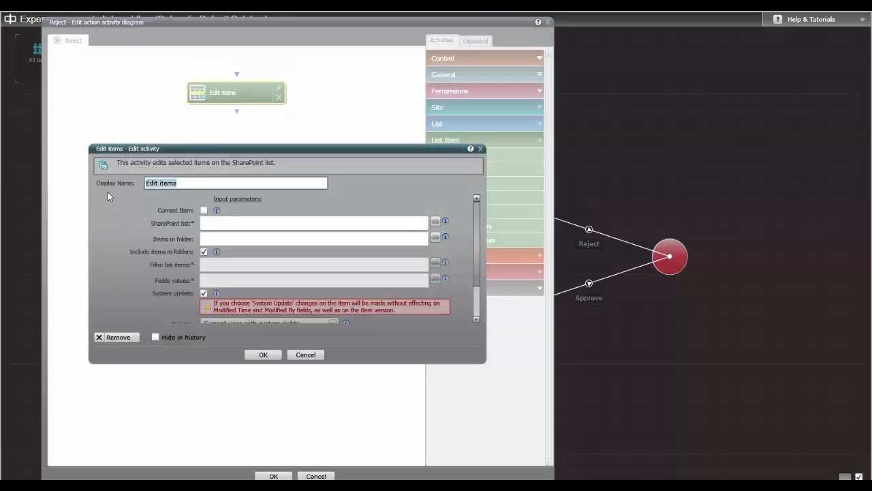
text(Result)
click(203, 212)
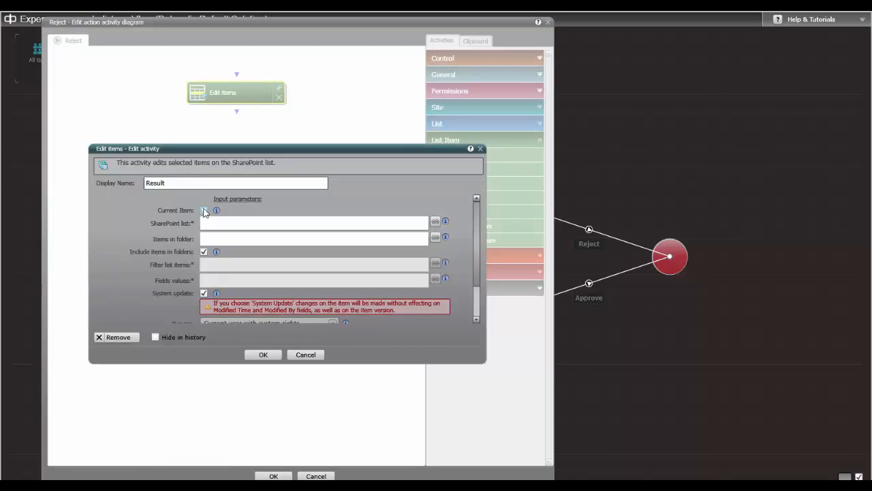
Step: Set the Result column to "Rejected" in the field values of the Reject action's Result activity
click(213, 282)
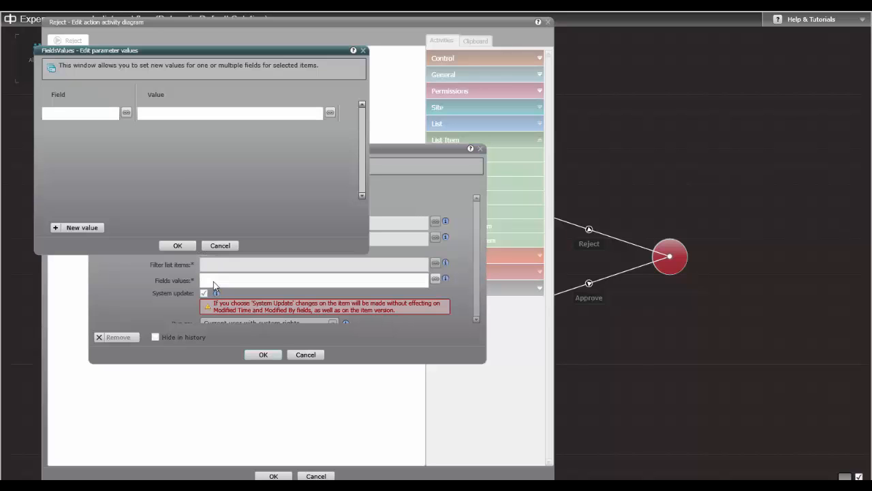
click(126, 114)
click(53, 169)
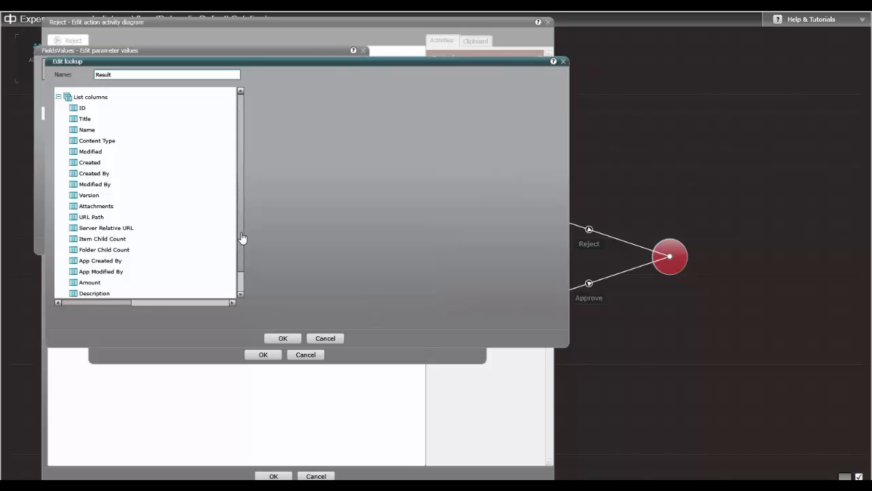
drag(242, 238, 241, 284)
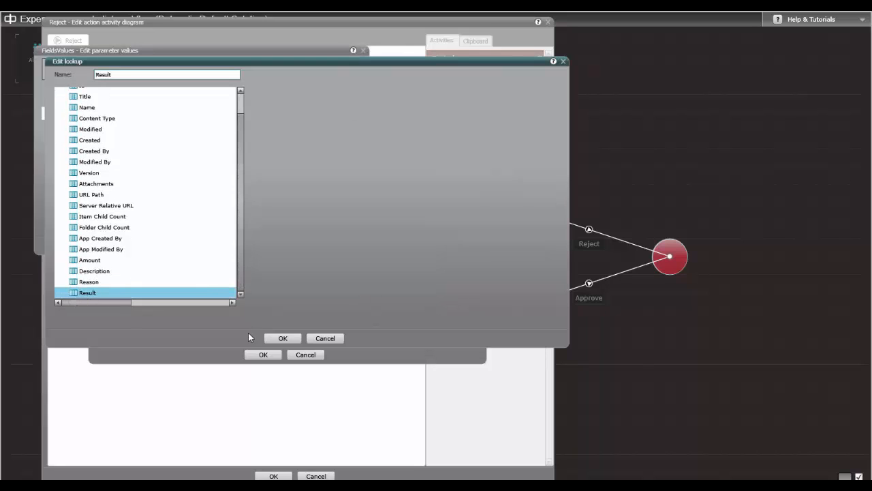
click(279, 338)
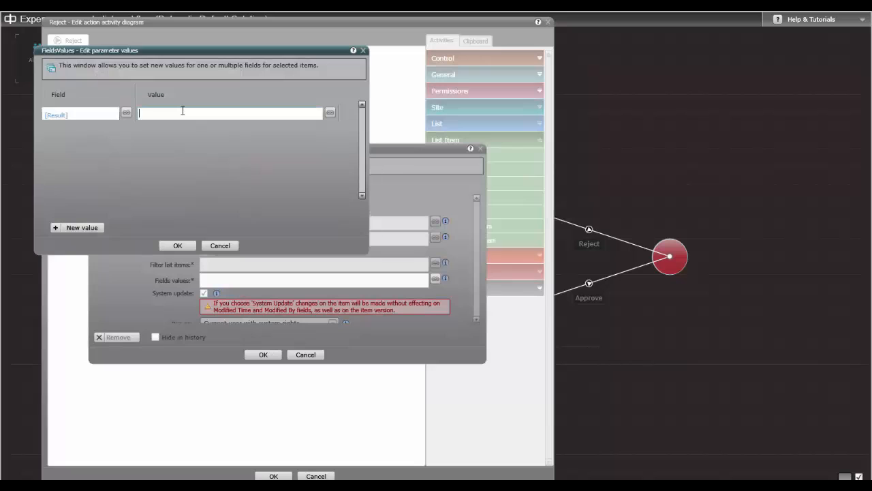
text(Rejected)
click(189, 245)
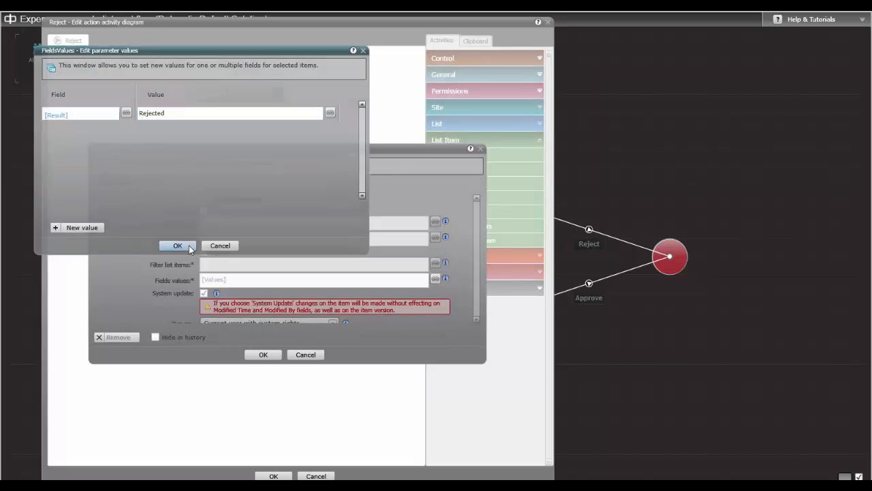
Step: Add a second Edit items activity below Result in the Reject action, name it "Reason" and apply it to the current item
click(264, 355)
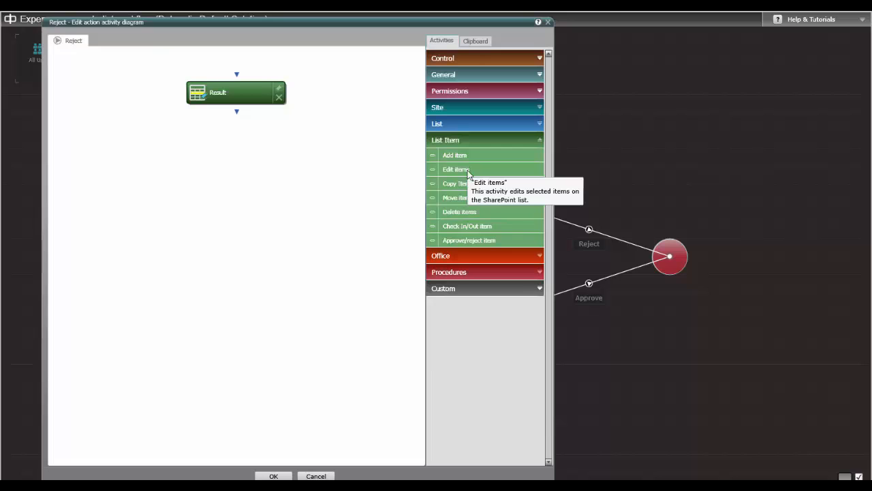
drag(468, 174, 230, 118)
double_click(245, 130)
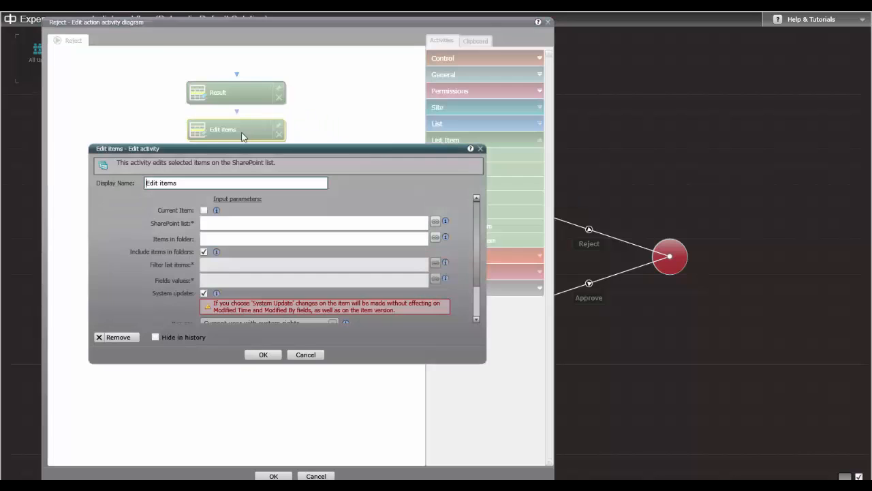
drag(181, 182, 101, 183)
text(REason)
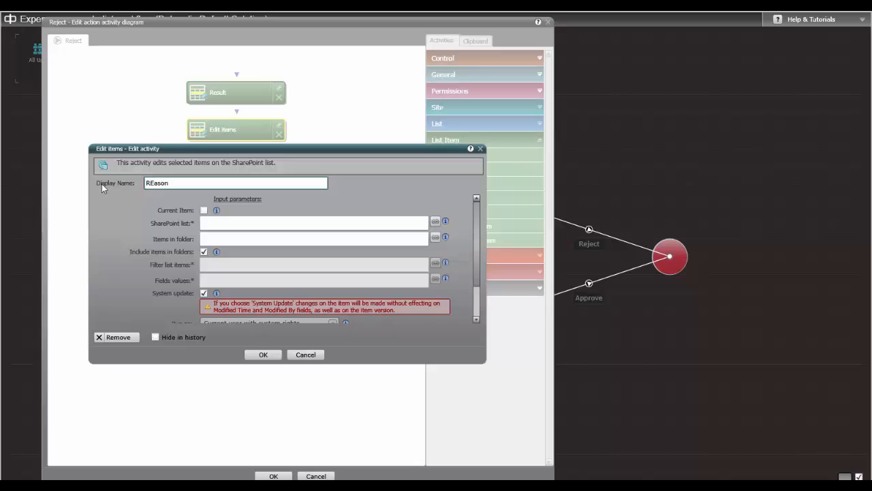
key(Left)
key(Left)
key(Left)
key(Left)
key(BackSpace)
text(e)
click(204, 211)
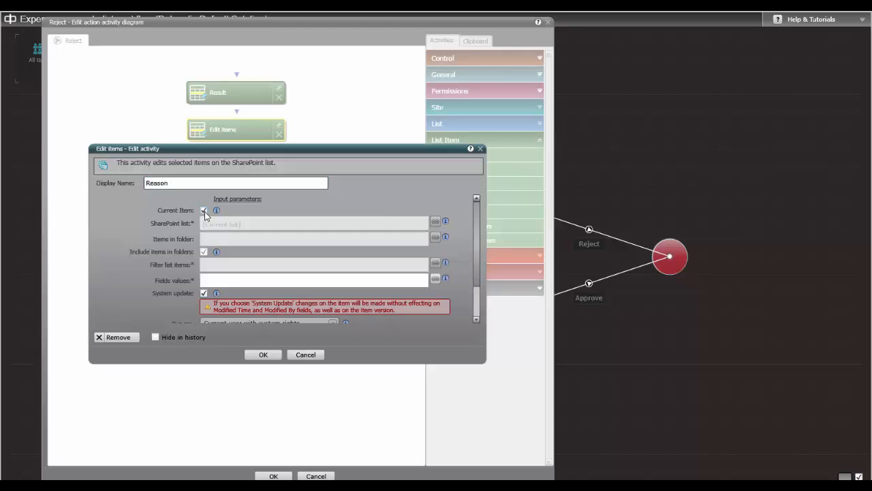
Step: Set the Reason column to the Reason workflow variable in the field values of the Reason activity
click(215, 281)
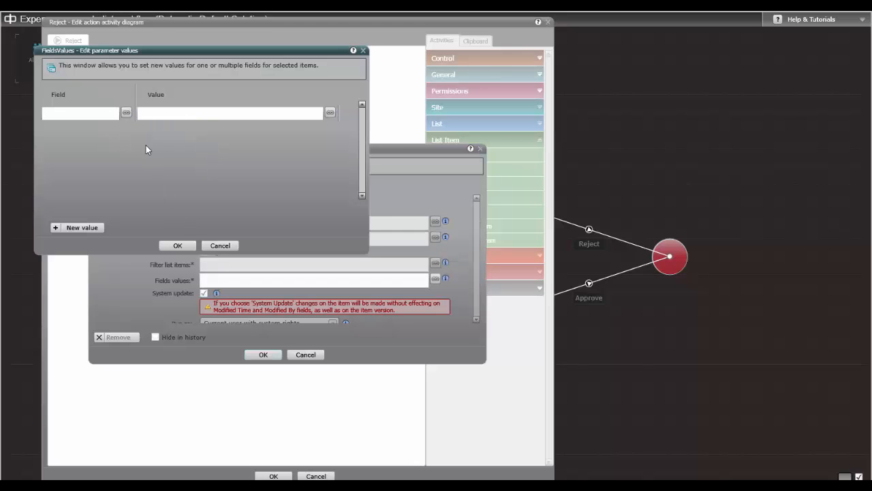
click(126, 114)
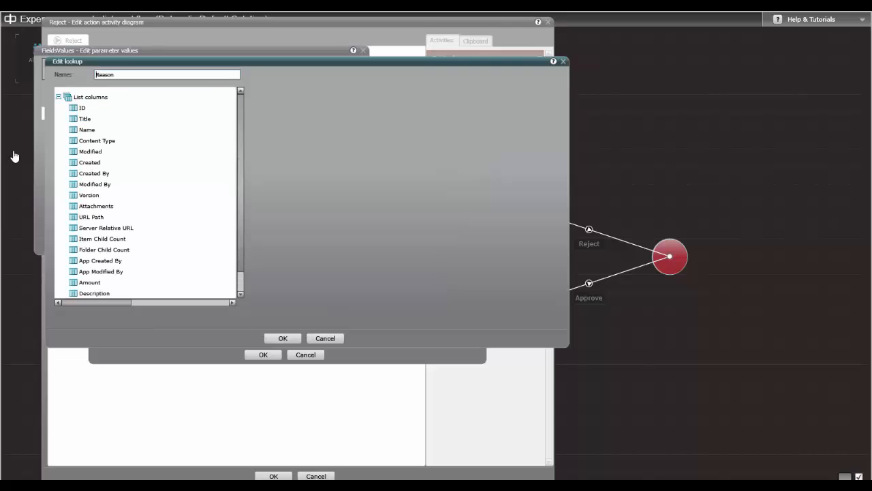
click(281, 339)
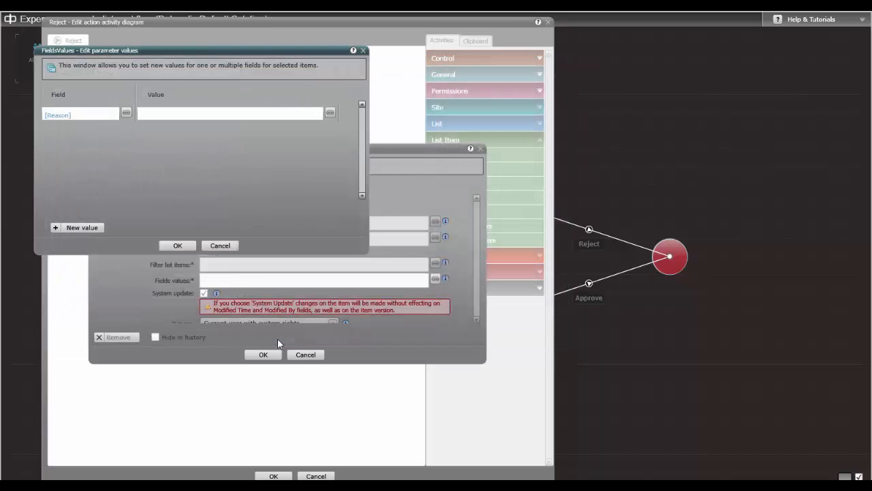
click(157, 114)
click(330, 113)
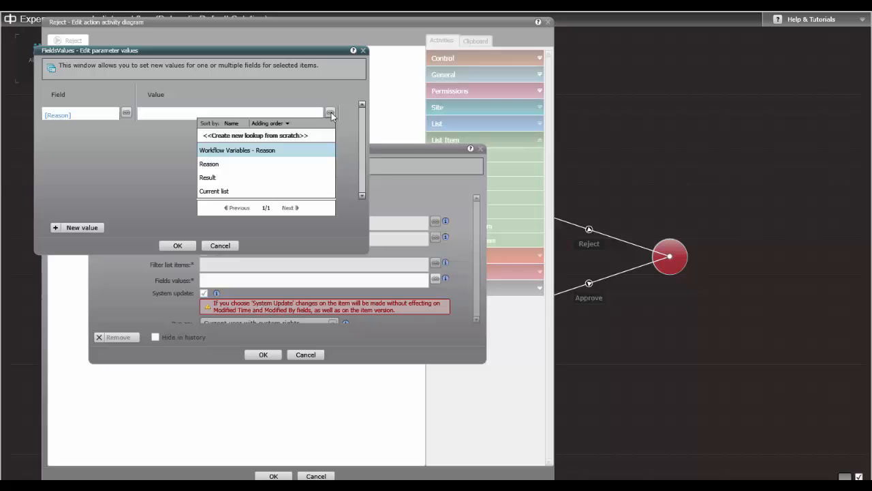
click(304, 135)
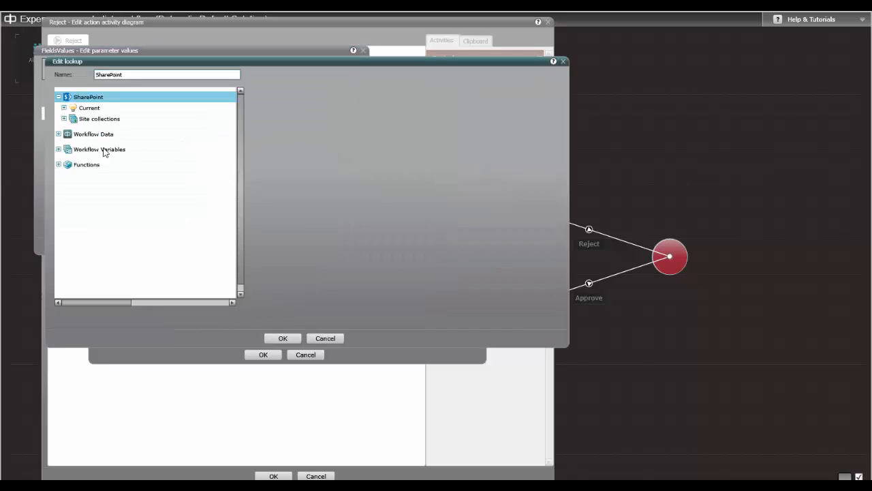
click(59, 150)
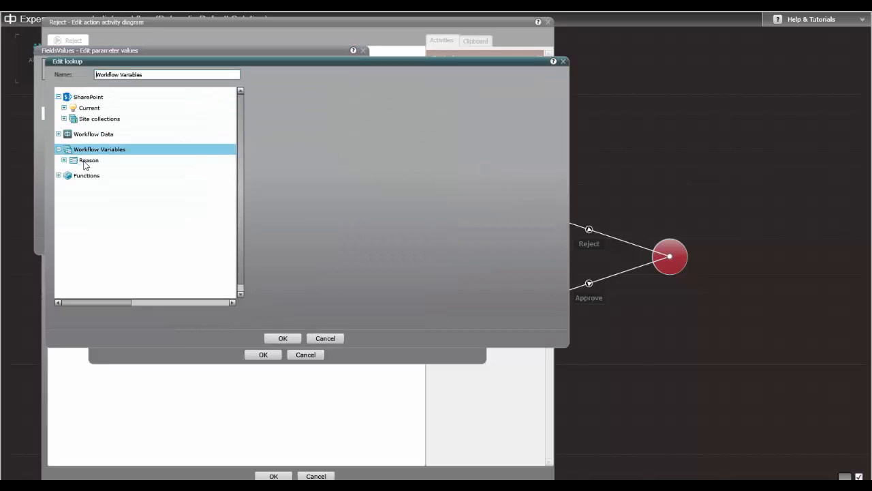
click(84, 164)
click(287, 336)
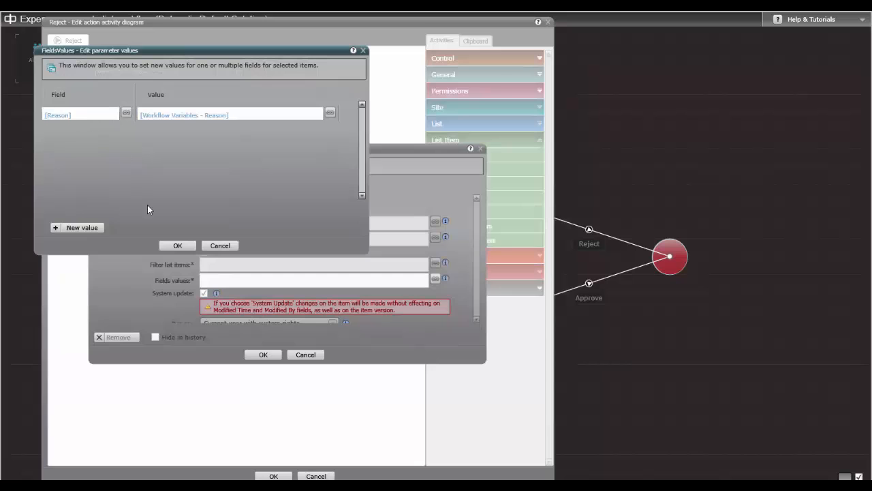
click(178, 245)
click(263, 355)
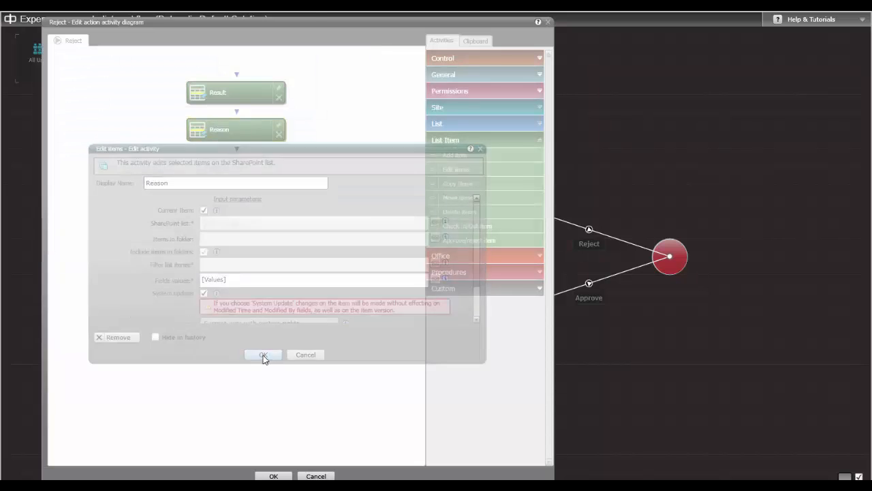
Step: Save the Reject action's activity diagram and deploy the Expense approval workflow
click(278, 477)
click(178, 286)
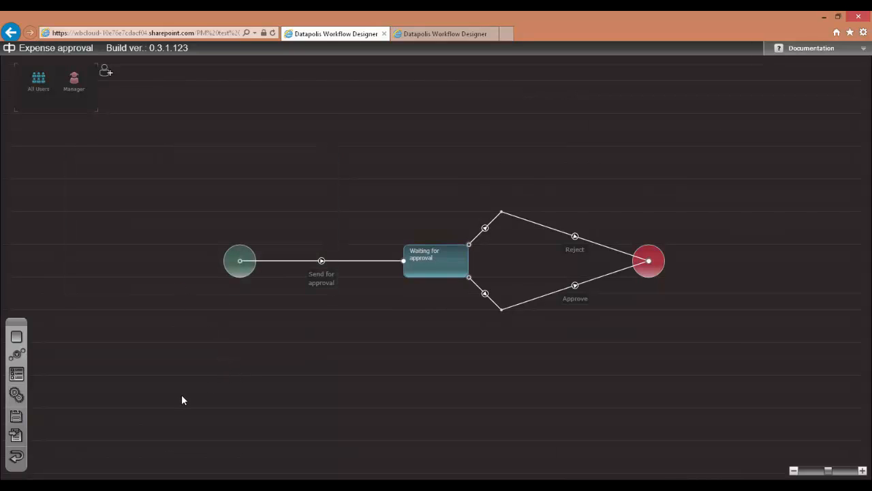
click(18, 435)
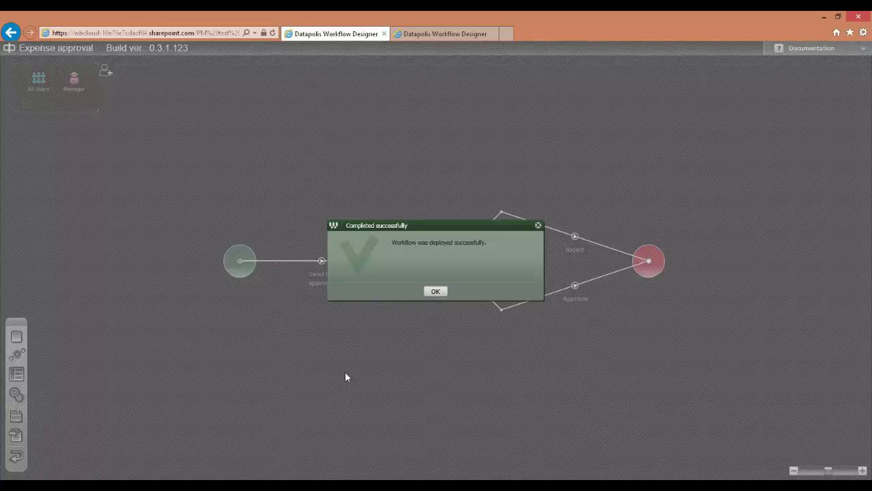
click(436, 292)
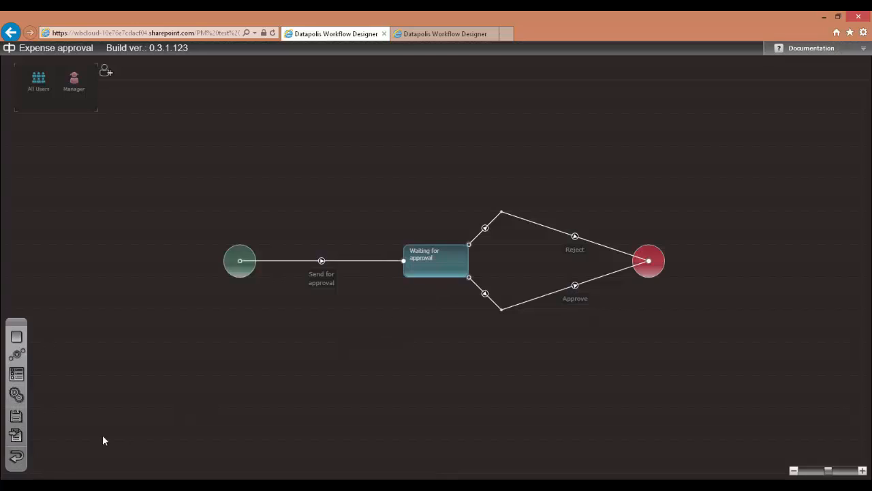
Step: Leave the workflow designer and return to the Expenses approval list
click(16, 457)
click(400, 295)
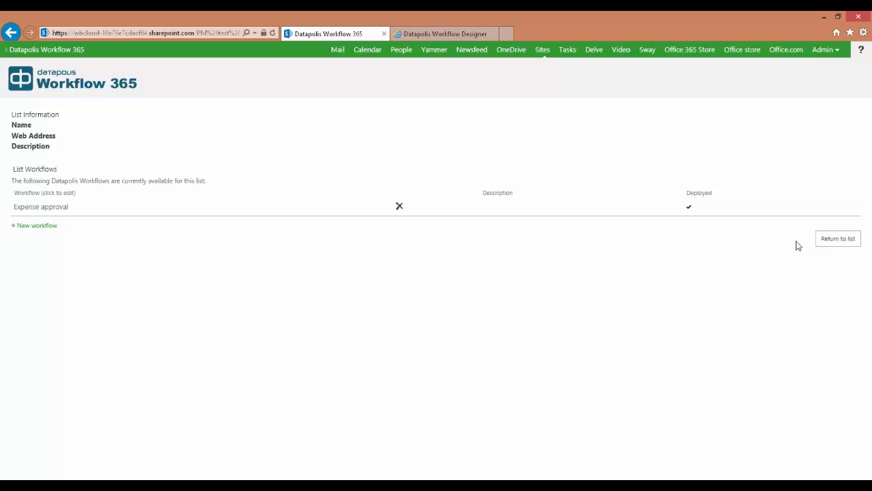
click(835, 246)
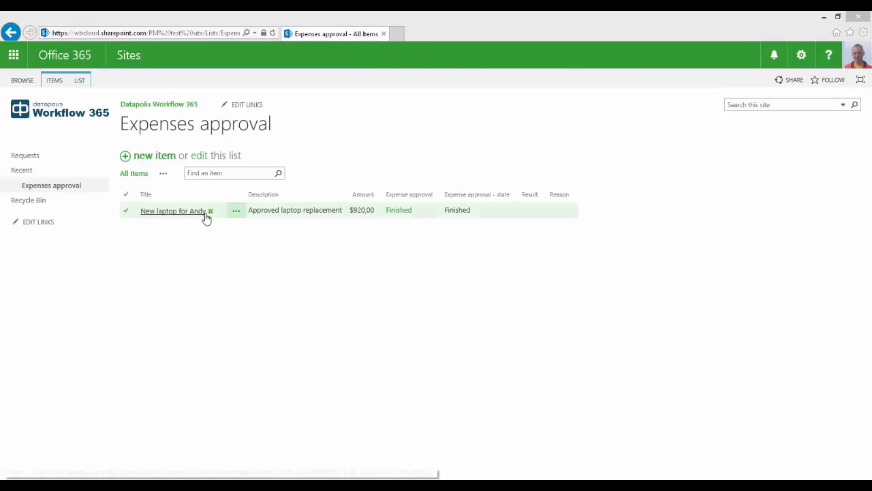
Step: Create a list item requesting a chair for an employee, with an amount of 135, and save it
click(160, 161)
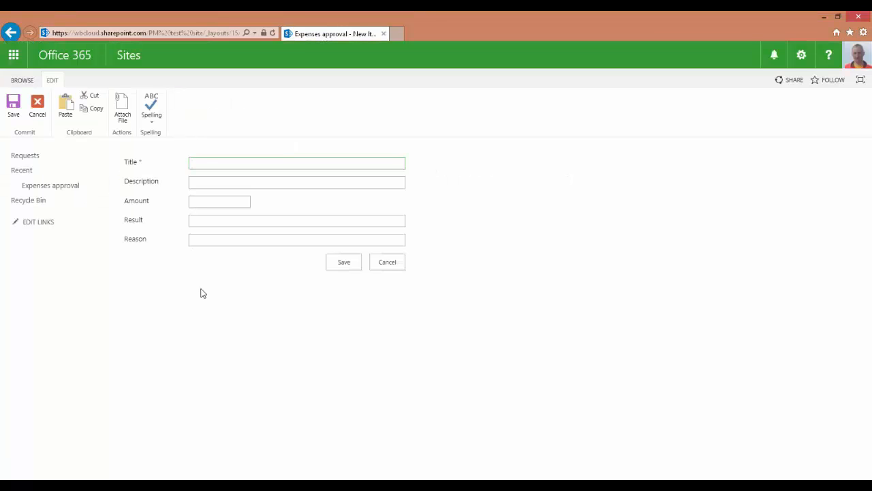
text(Chair for Cindy)
click(208, 203)
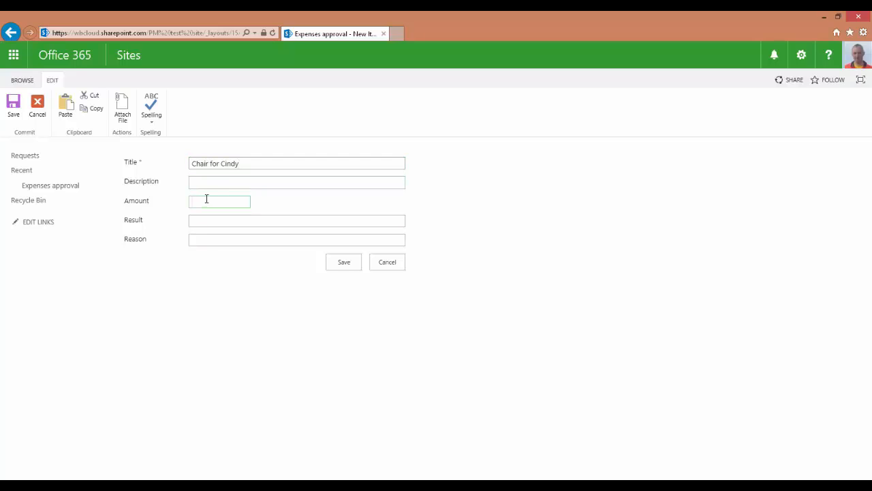
text(135)
click(344, 263)
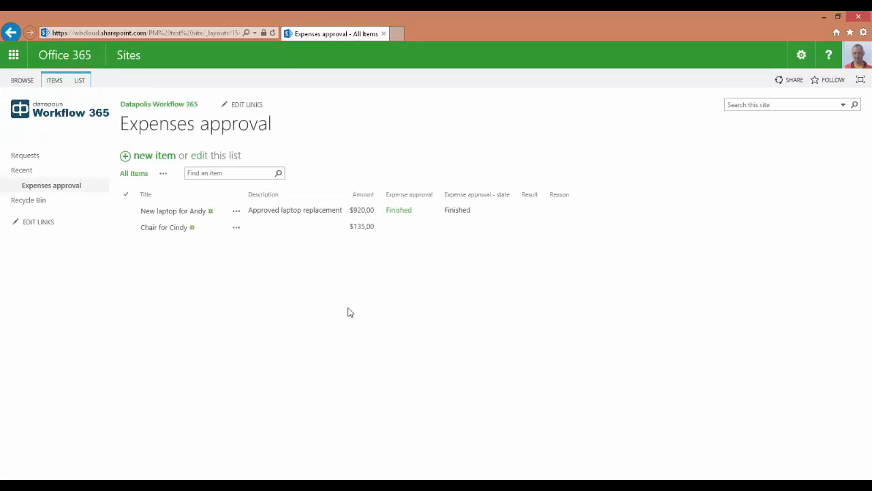
Step: Refresh the list and launch the Expense approval workflow's Reject action on the chair item
click(272, 32)
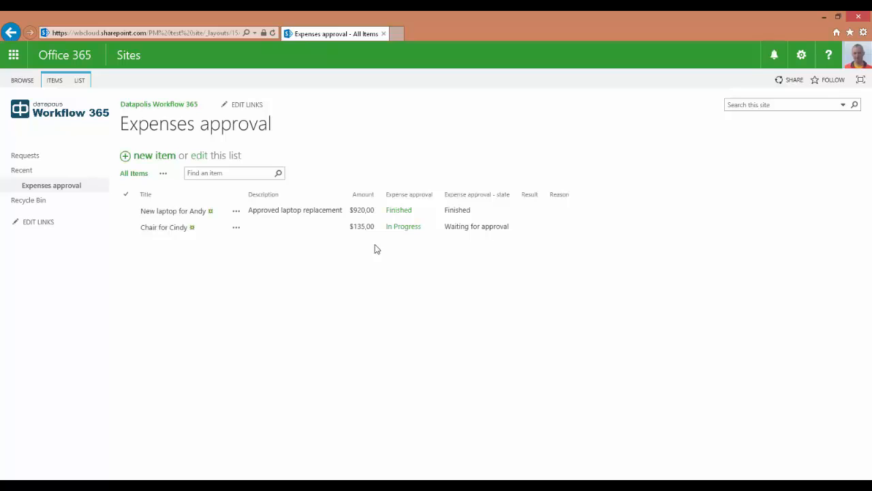
click(483, 233)
click(236, 228)
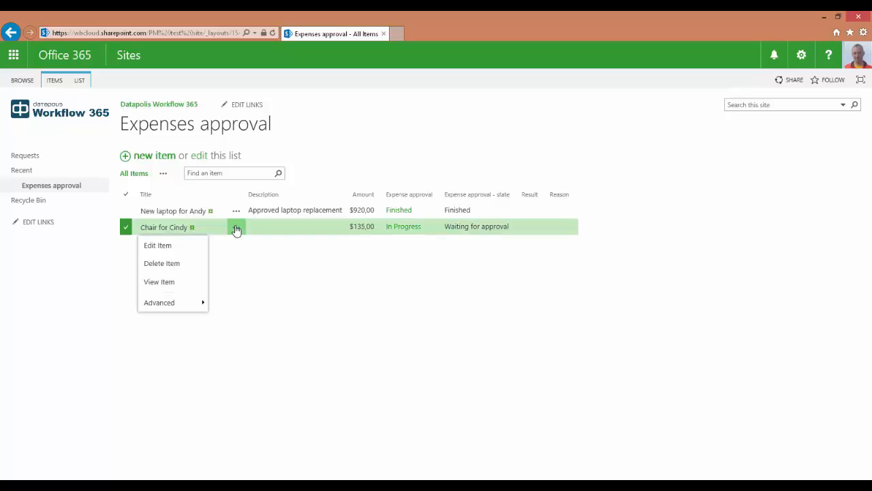
click(236, 230)
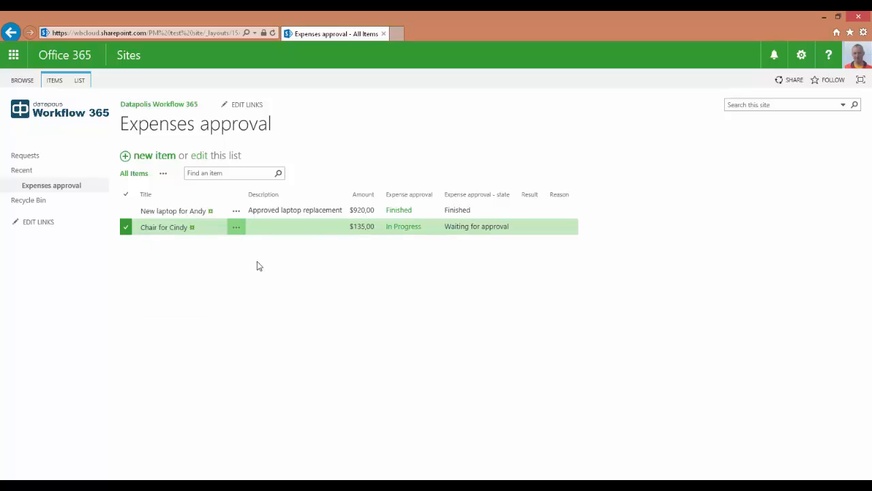
click(236, 231)
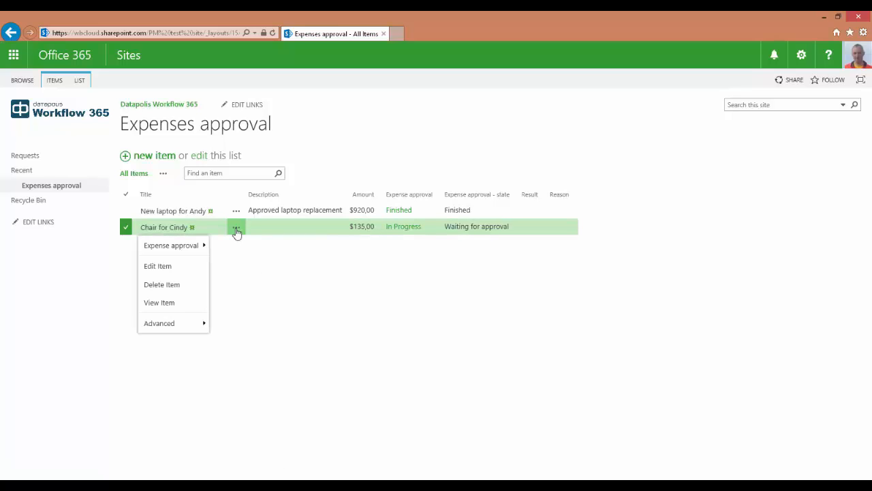
mouse_move(181, 249)
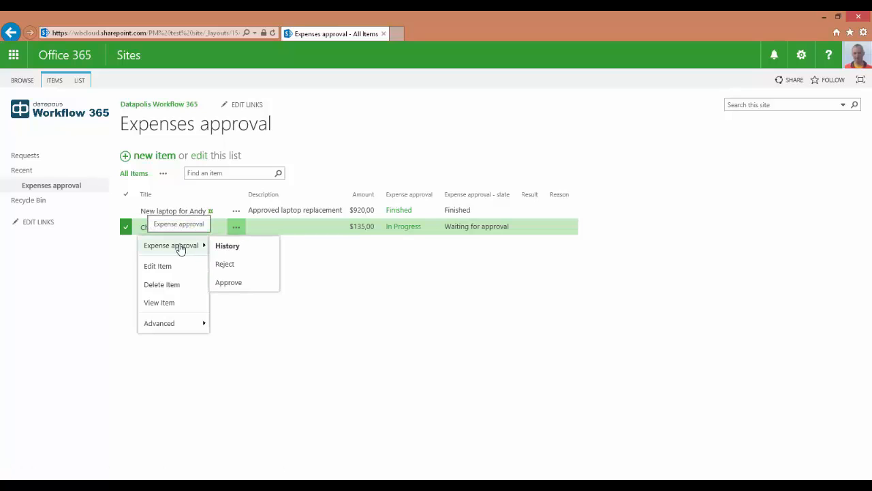
click(225, 264)
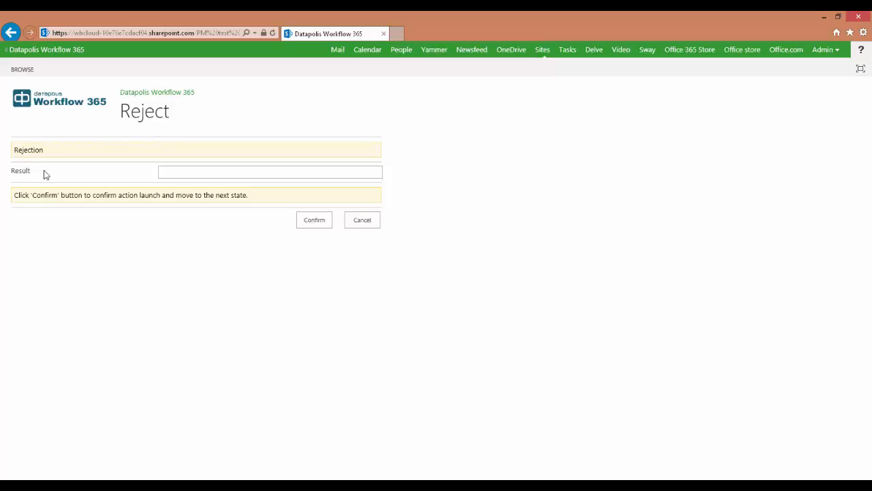
Step: Enter "Because I didn't agree for a new chair" in the rejection form and confirm the rejection
click(175, 171)
text(Because I didn't agree foe)
key(BackSpace)
key(BackSpace)
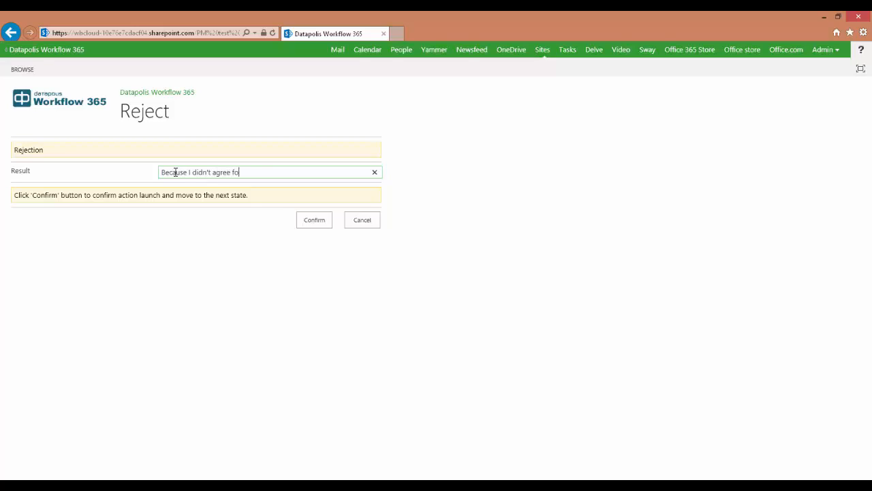
text(r a new chair)
click(319, 221)
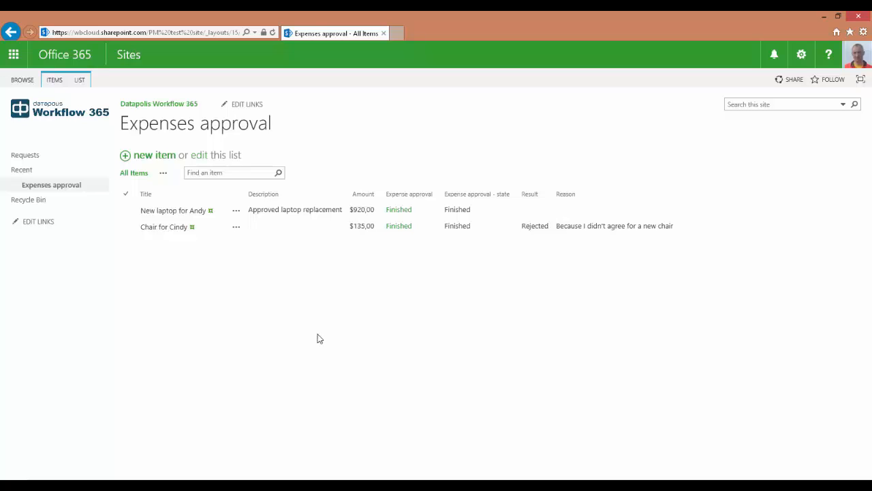
Step: Reopen the Expense approval workflow in the designer and rename its Waiting for approval state as "Waiting for 1st approval"
click(81, 80)
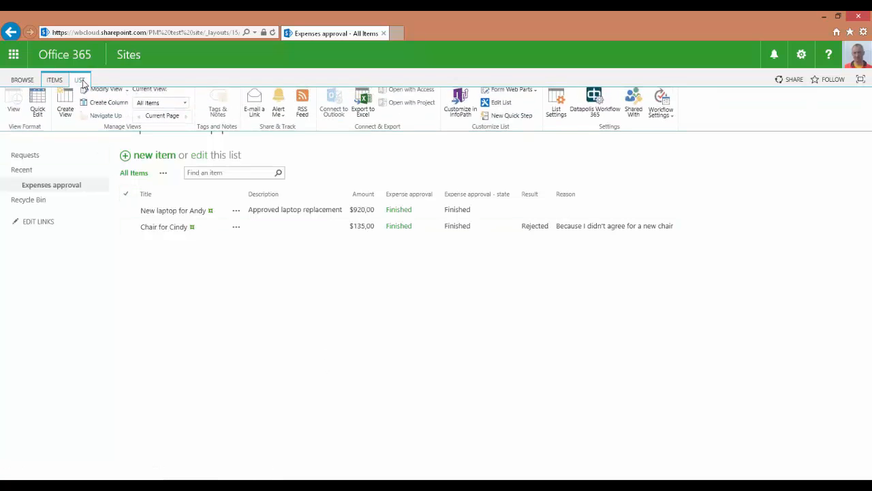
click(609, 101)
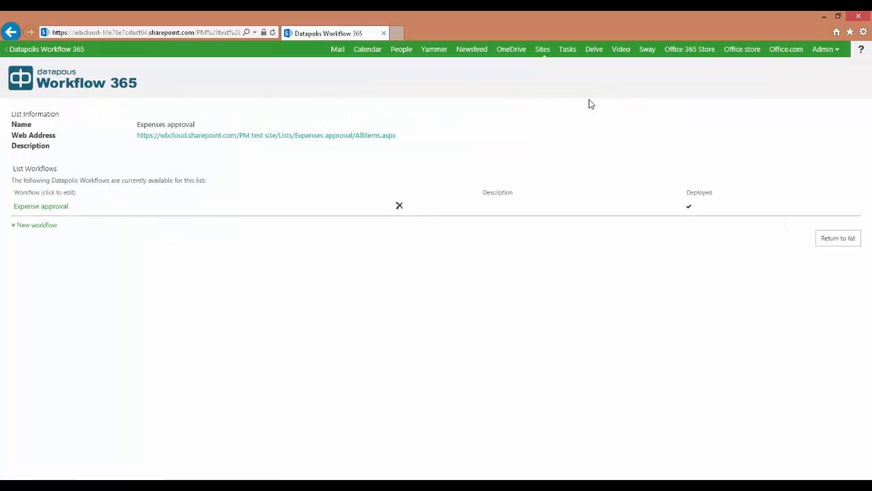
click(40, 211)
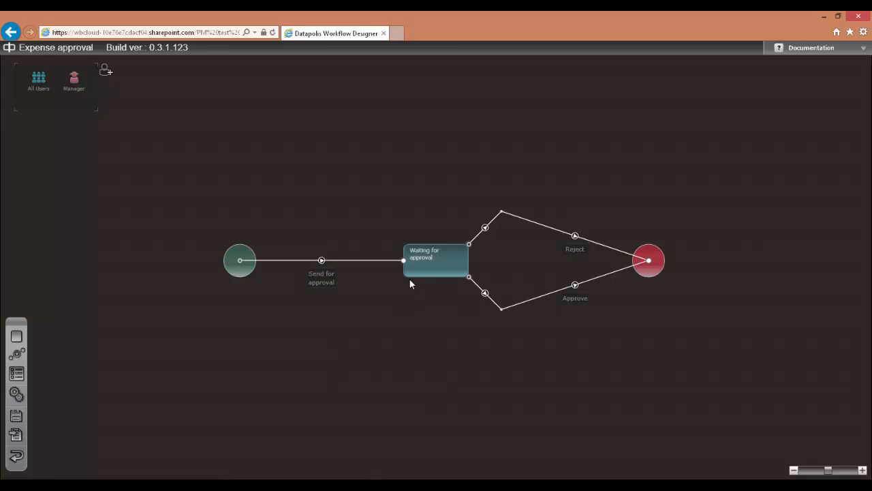
double_click(432, 263)
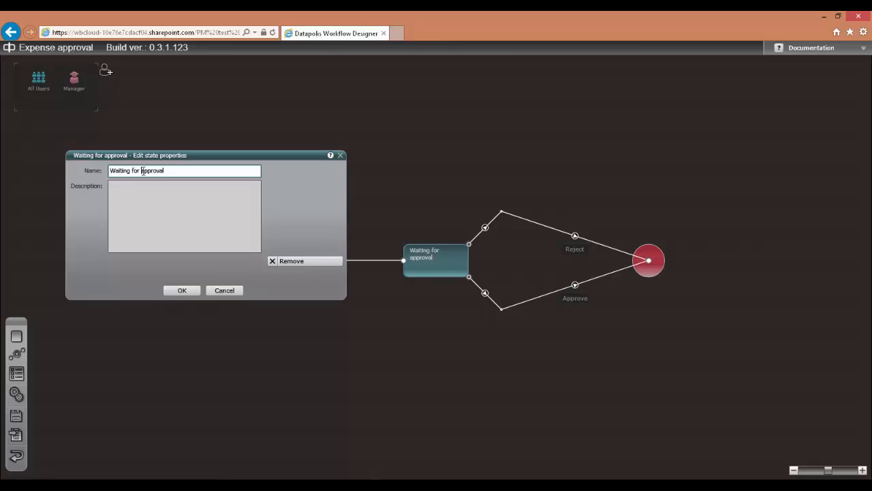
text(1st)
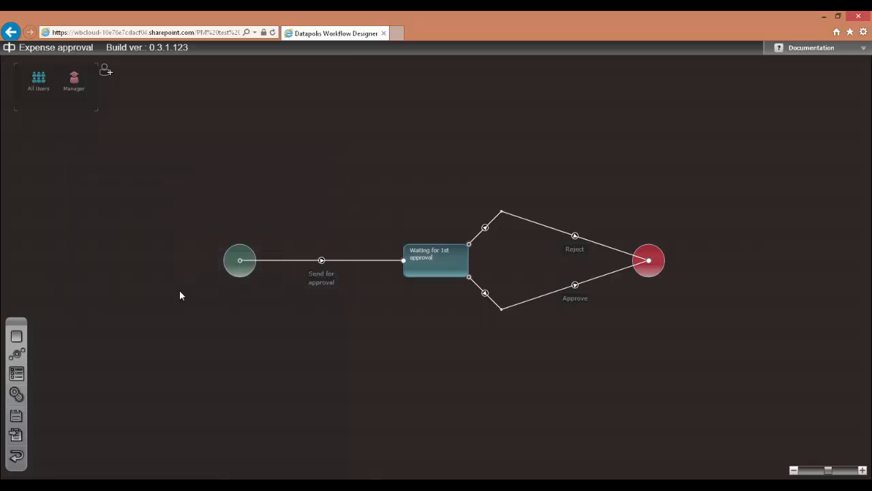
Step: Add a new state above the Reject path and name it "Waiting for 2nd approval"
drag(19, 343, 570, 194)
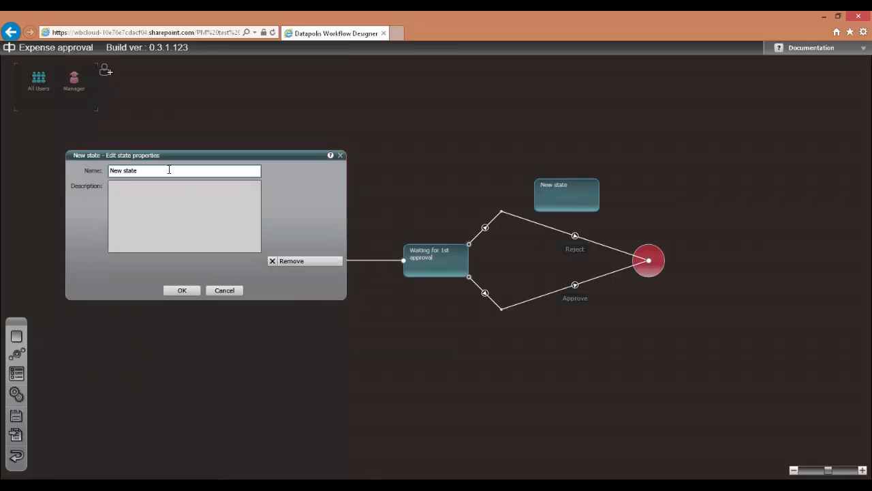
drag(169, 169, 64, 169)
text(Waiting for 2nd approval)
key(Return)
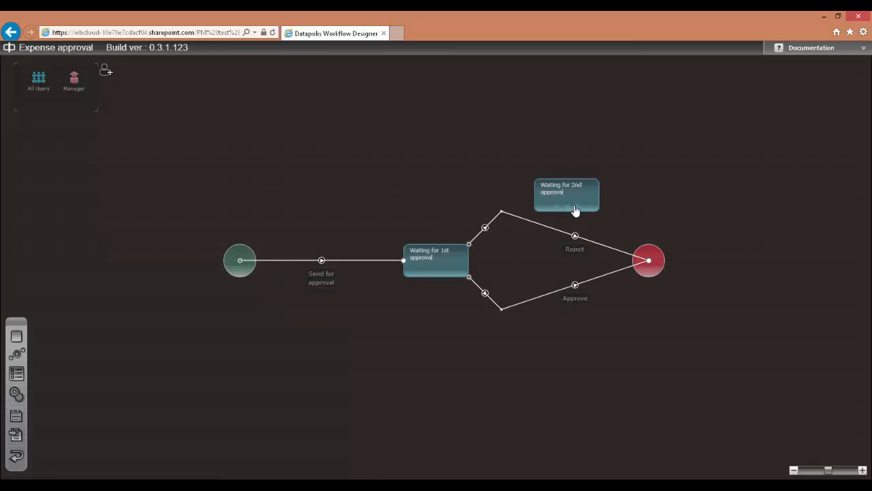
Step: Move the Waiting for 2nd approval state below the Approve path and reroute the Approve action to end at that state
drag(575, 207, 571, 360)
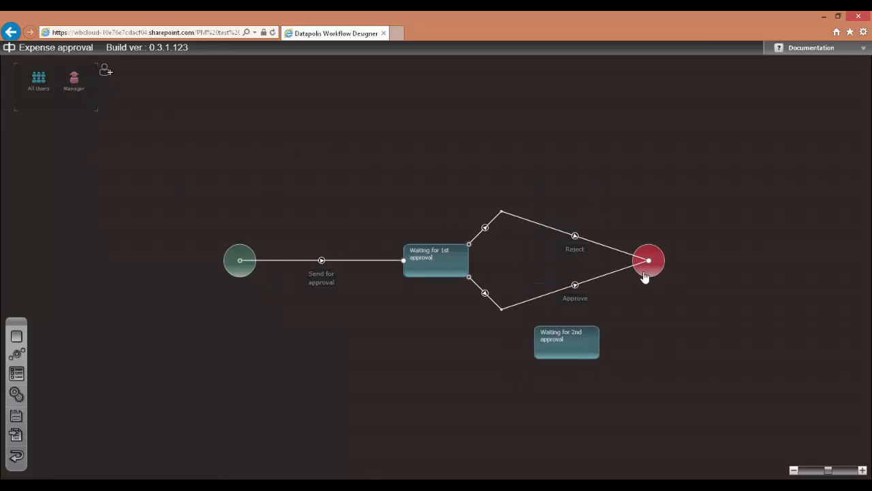
drag(647, 265, 524, 310)
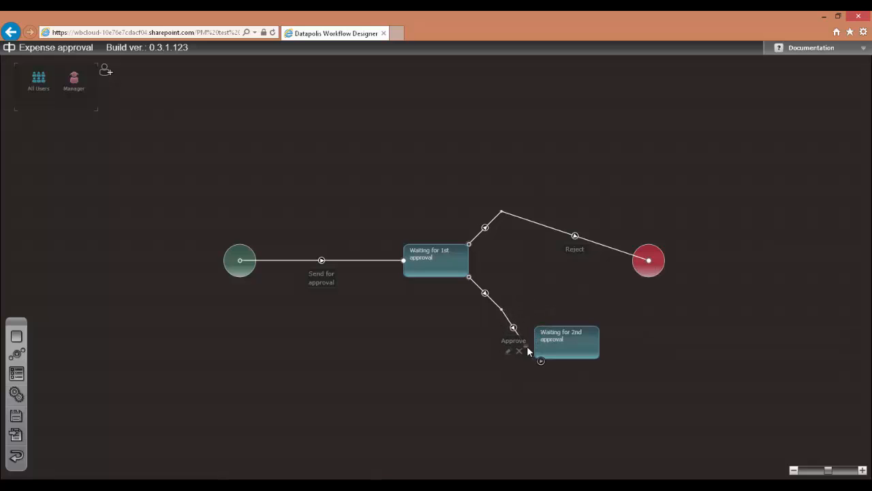
drag(527, 350, 535, 342)
drag(501, 311, 485, 342)
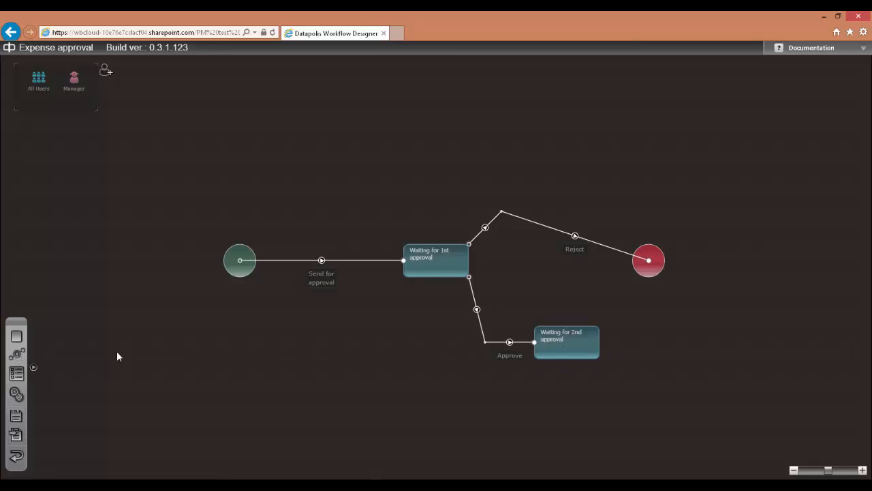
Step: Connect the Waiting for 2nd approval state to the end state with a new action named "2nd approval"
click(599, 343)
drag(600, 347, 651, 266)
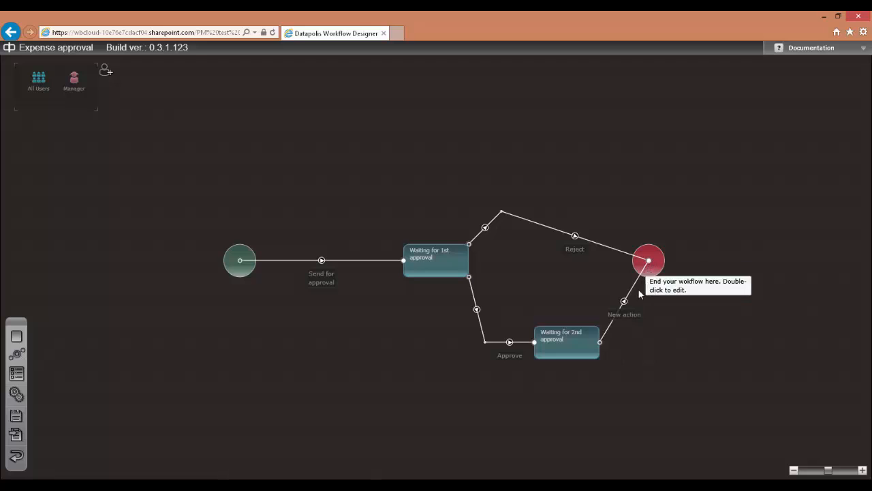
double_click(631, 315)
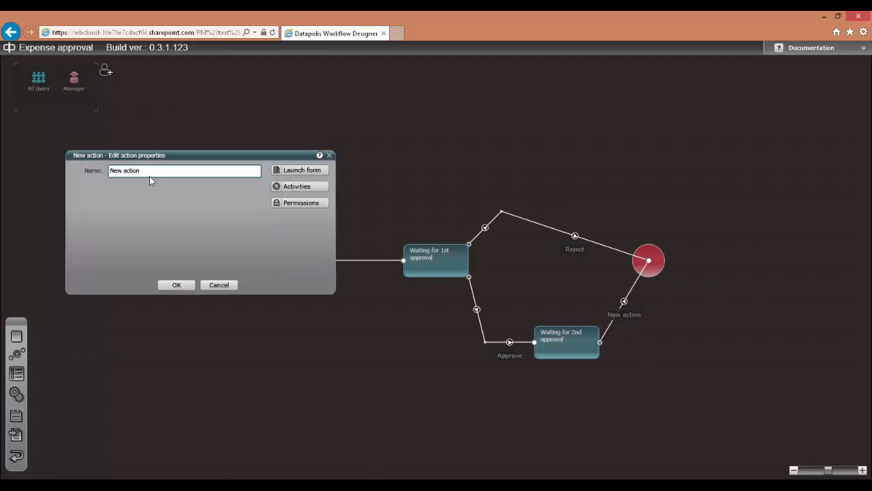
text(2nd approval)
key(Return)
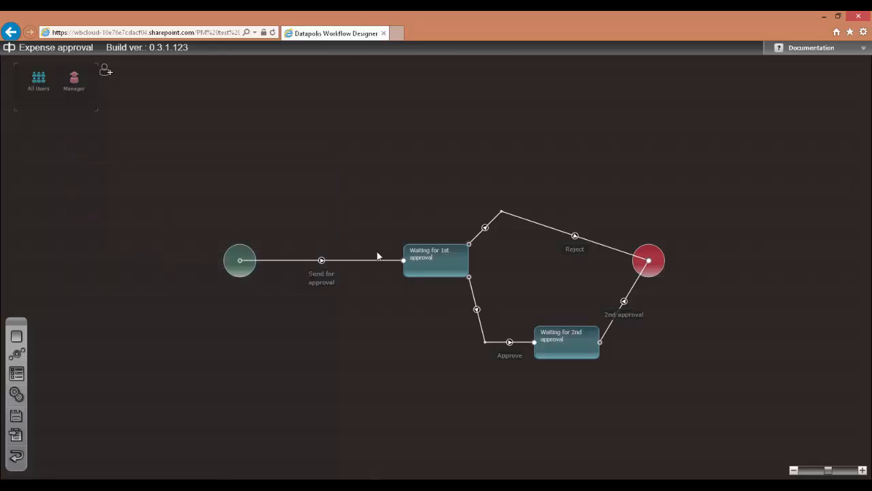
Step: Draw a second action from Waiting for 2nd approval to the end state and bend the 2nd approval path away from it
mouse_move(579, 332)
click(594, 338)
drag(599, 330, 649, 265)
click(601, 352)
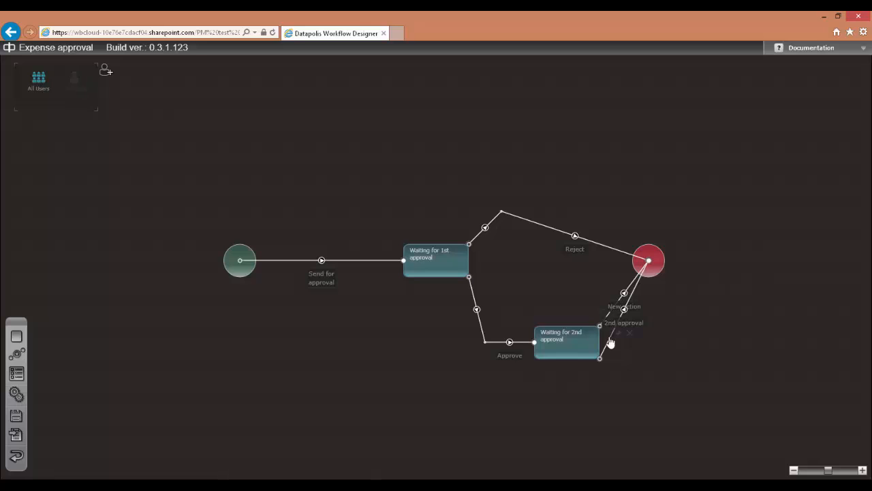
drag(609, 343, 649, 358)
Step: Rename the new action between Waiting for 2nd approval and the end state as "Reject (2)"
double_click(620, 312)
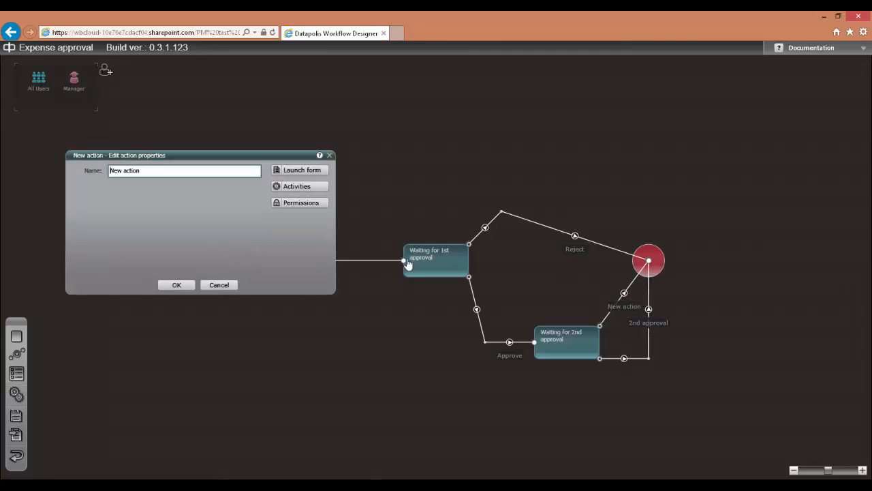
drag(141, 171, 80, 164)
text(Reject (@))
key(BackSpace)
key(BackSpace)
text(2))
click(168, 286)
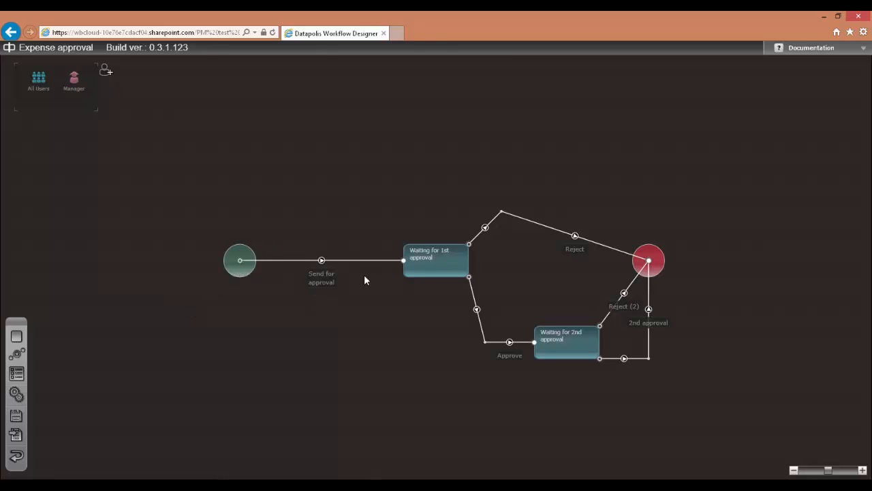
Step: Deploy the Expense approval workflow, exit the designer with the changes saved, and return to the Expenses approval list
mouse_move(428, 272)
mouse_move(546, 349)
mouse_move(648, 266)
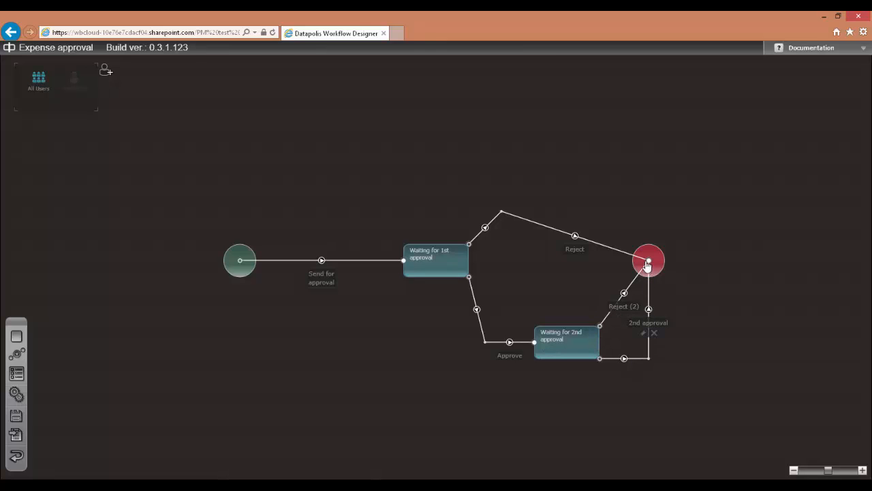
click(16, 436)
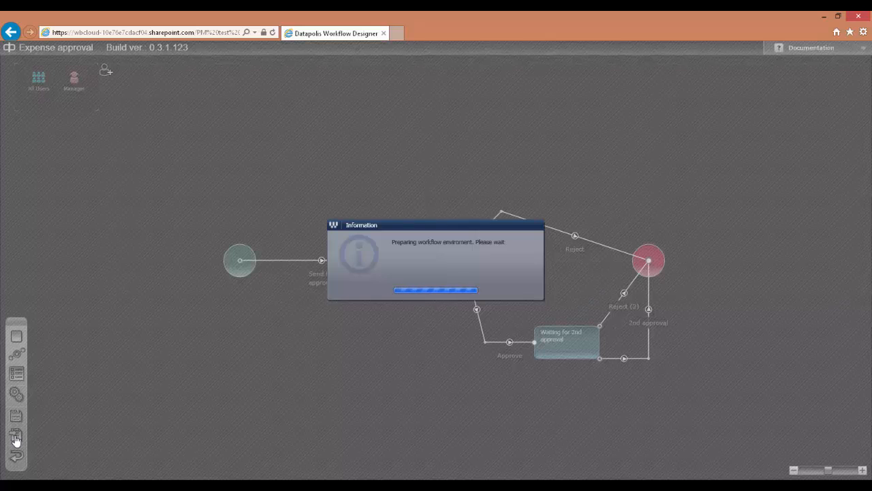
click(437, 290)
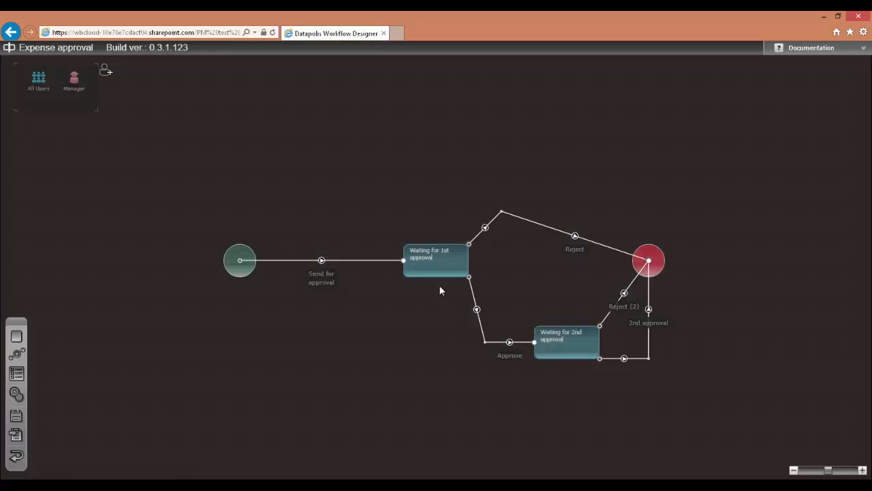
click(17, 456)
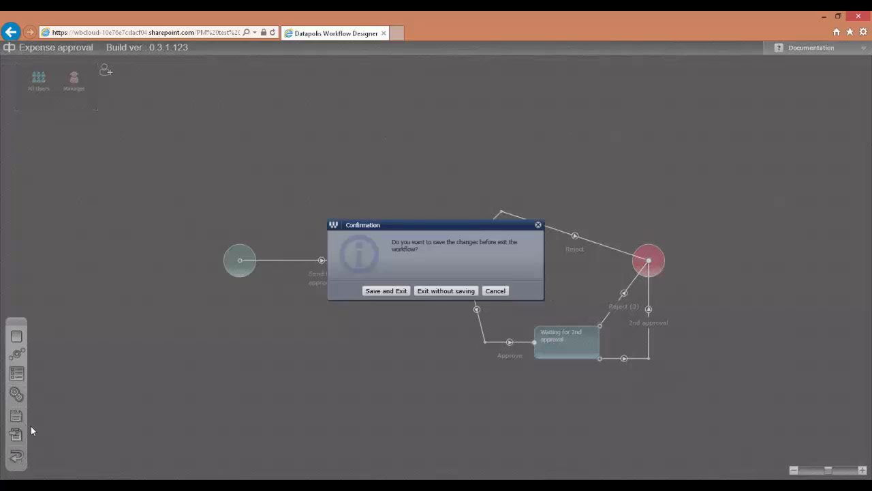
click(380, 292)
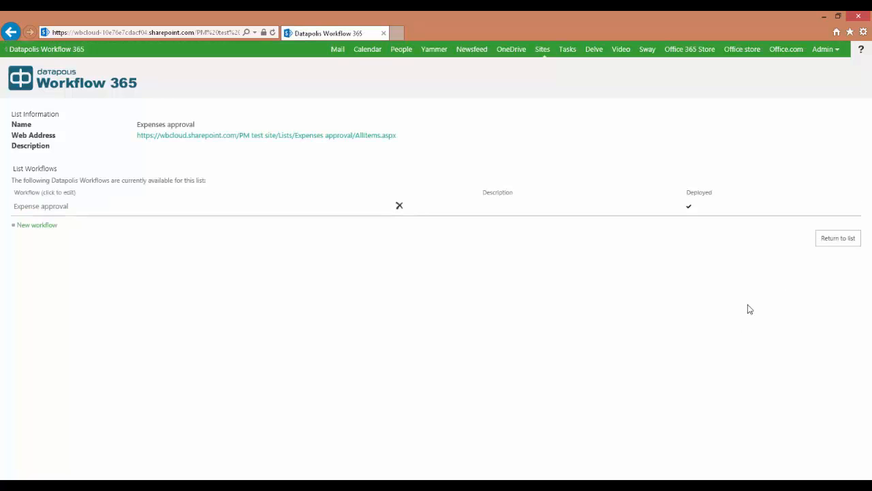
click(844, 246)
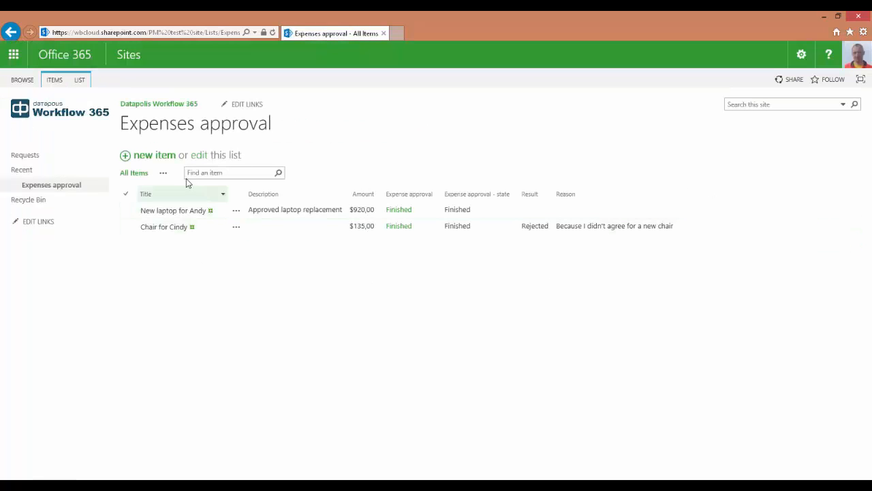
Step: Create a list item titled "Marketing materials" with an amount of 900 and save it
click(154, 157)
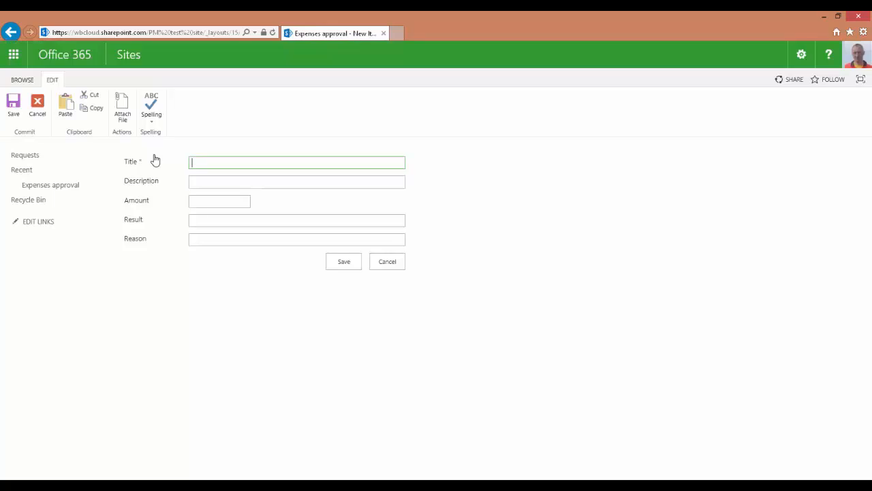
text(MArketing materials)
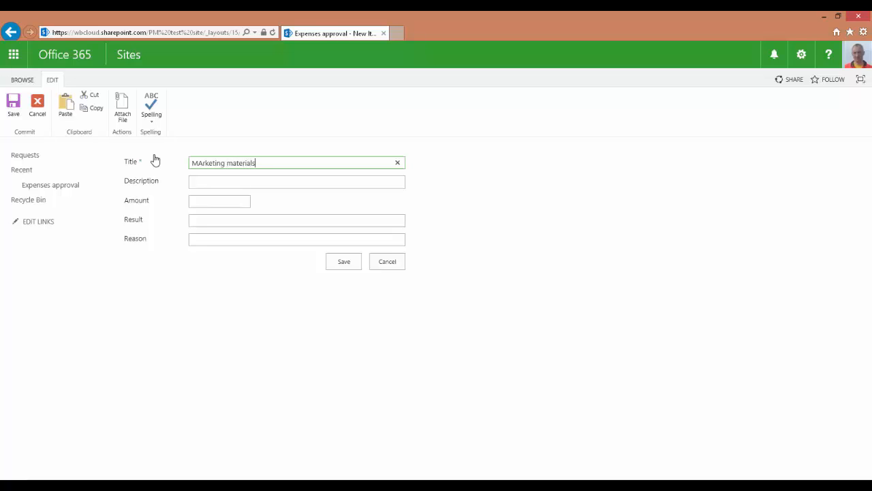
click(204, 163)
key(BackSpace)
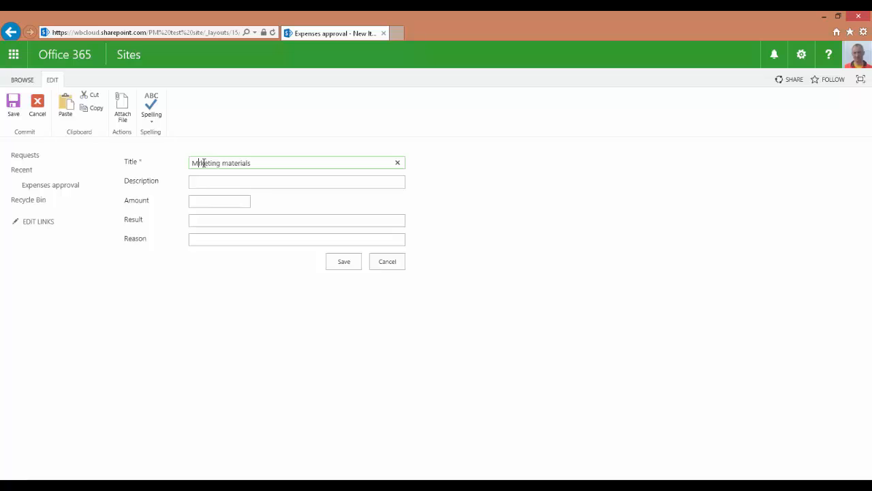
text(a)
click(203, 201)
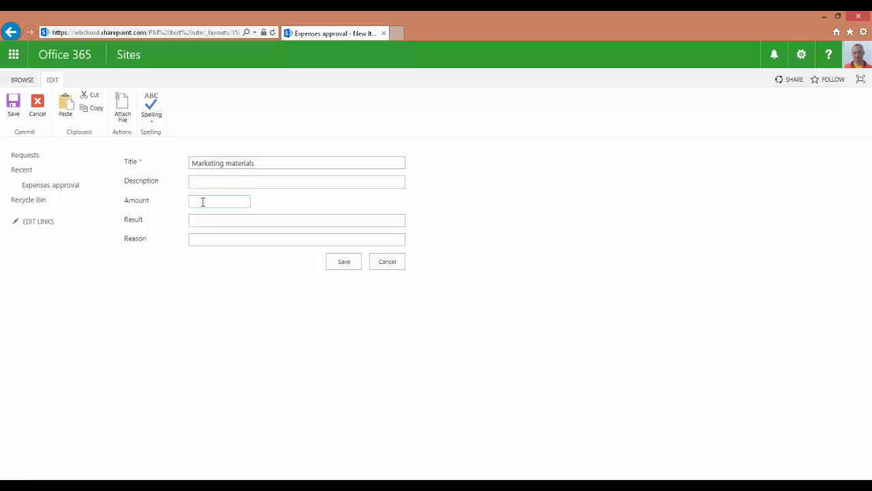
text(900)
click(344, 265)
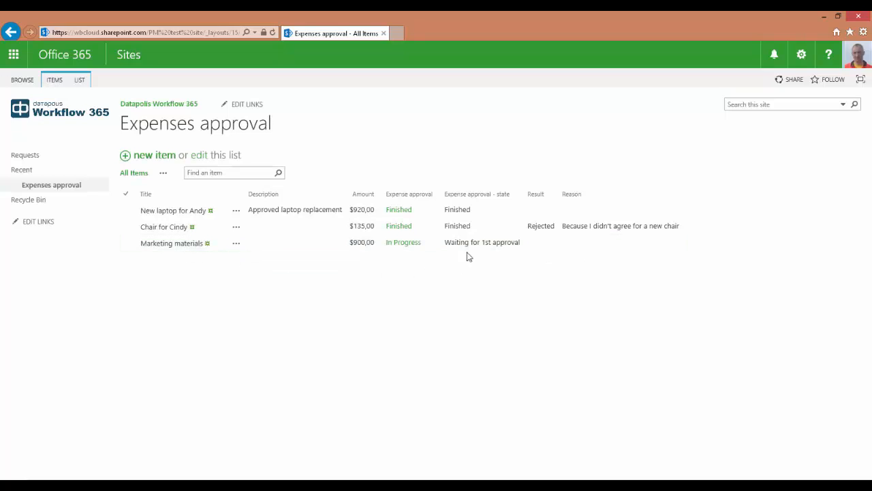
Step: Launch and confirm the Expense approval workflow's Approve action on the Marketing materials item, and refresh the list
click(236, 248)
mouse_move(184, 266)
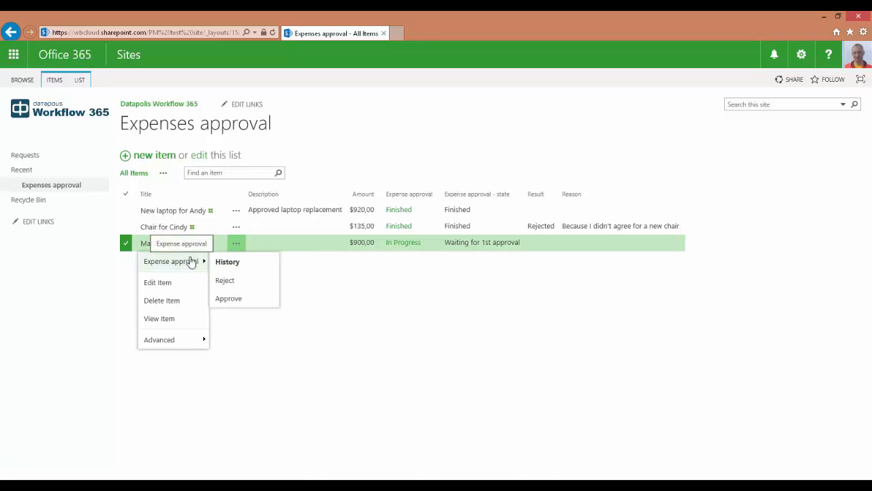
click(229, 299)
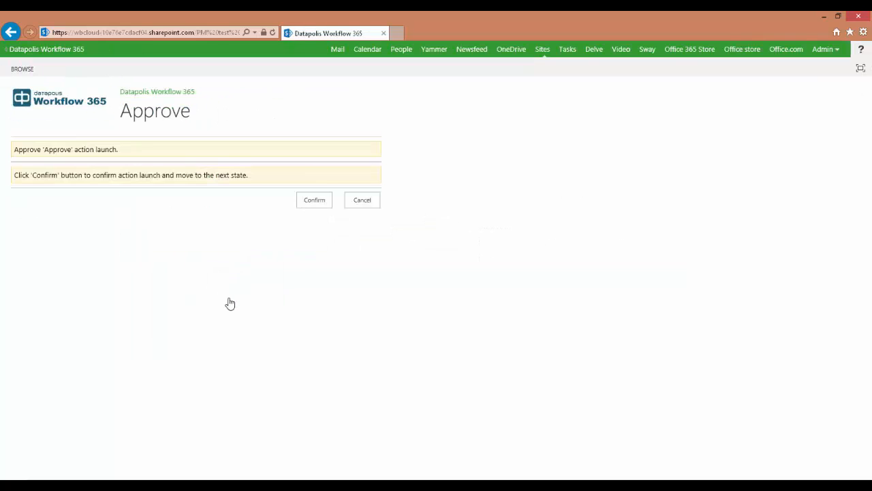
click(322, 201)
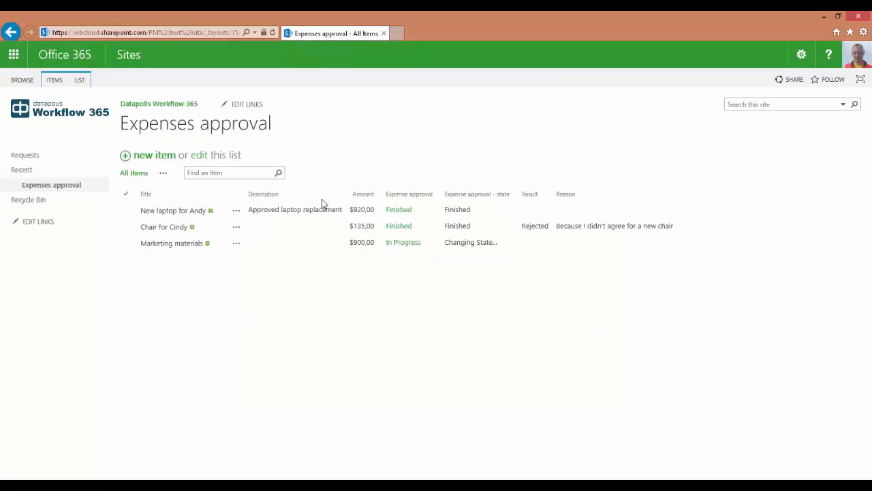
click(272, 33)
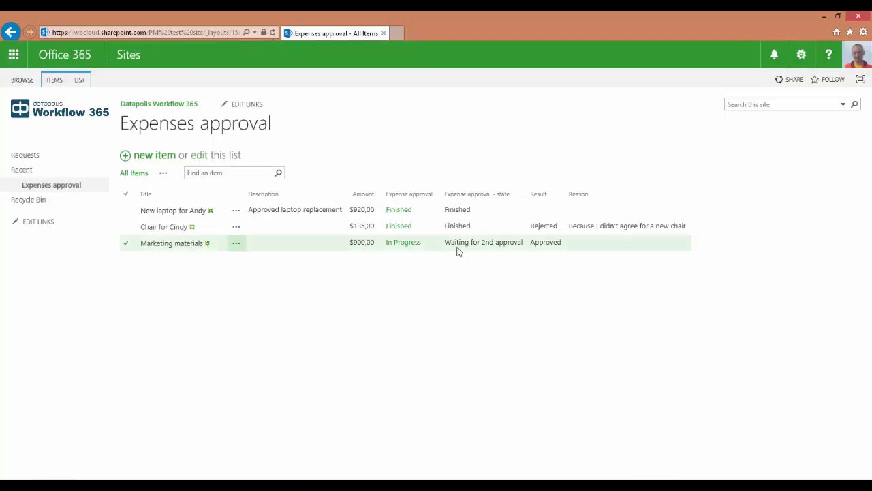
Step: Launch and confirm the workflow's 2nd approval action on the Marketing materials item
click(236, 246)
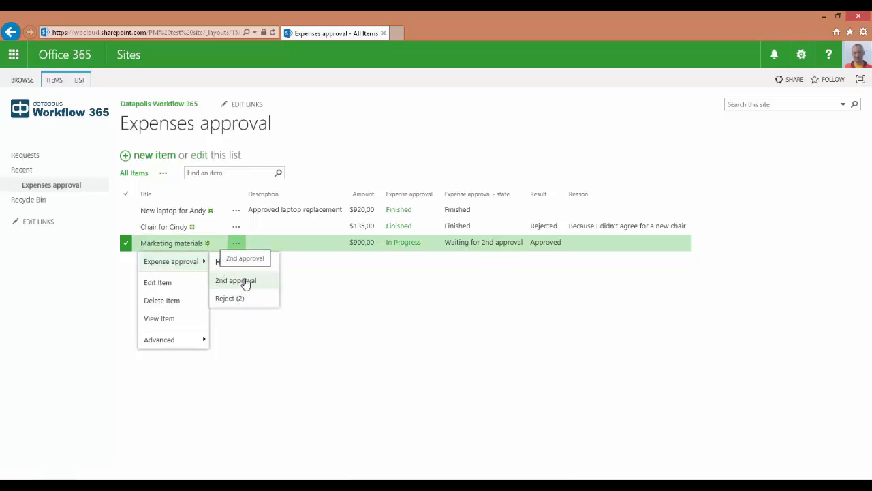
click(246, 281)
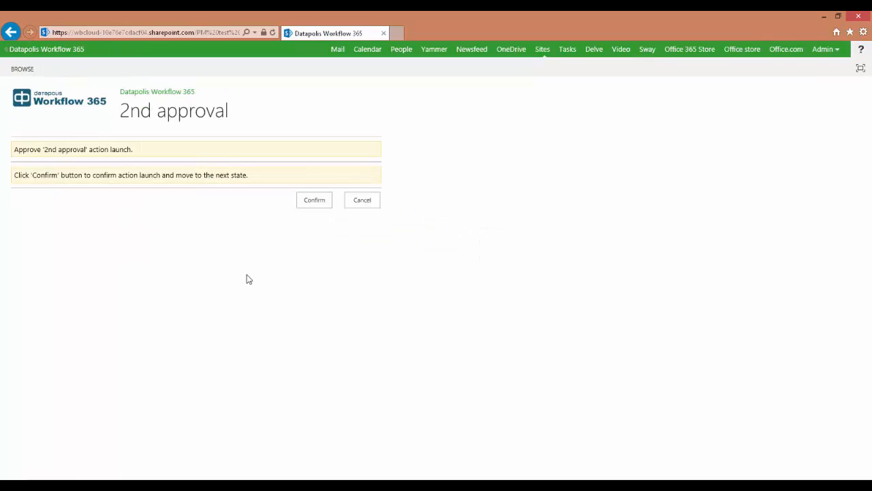
click(316, 199)
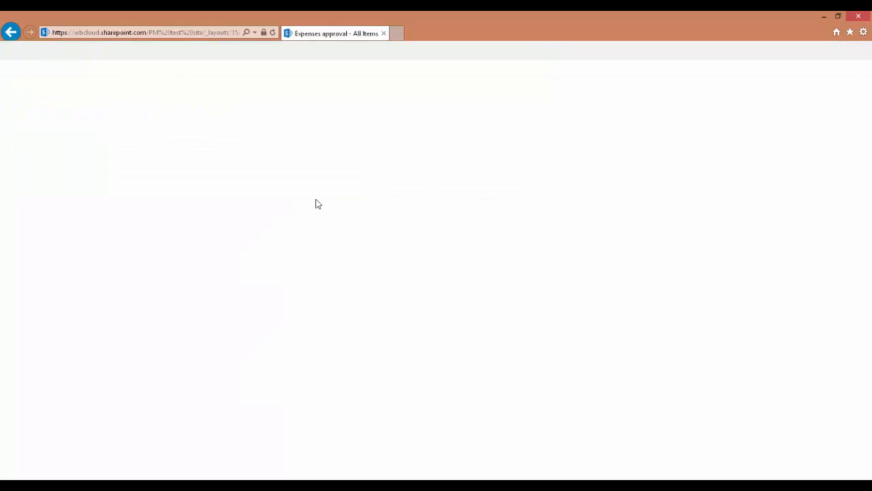